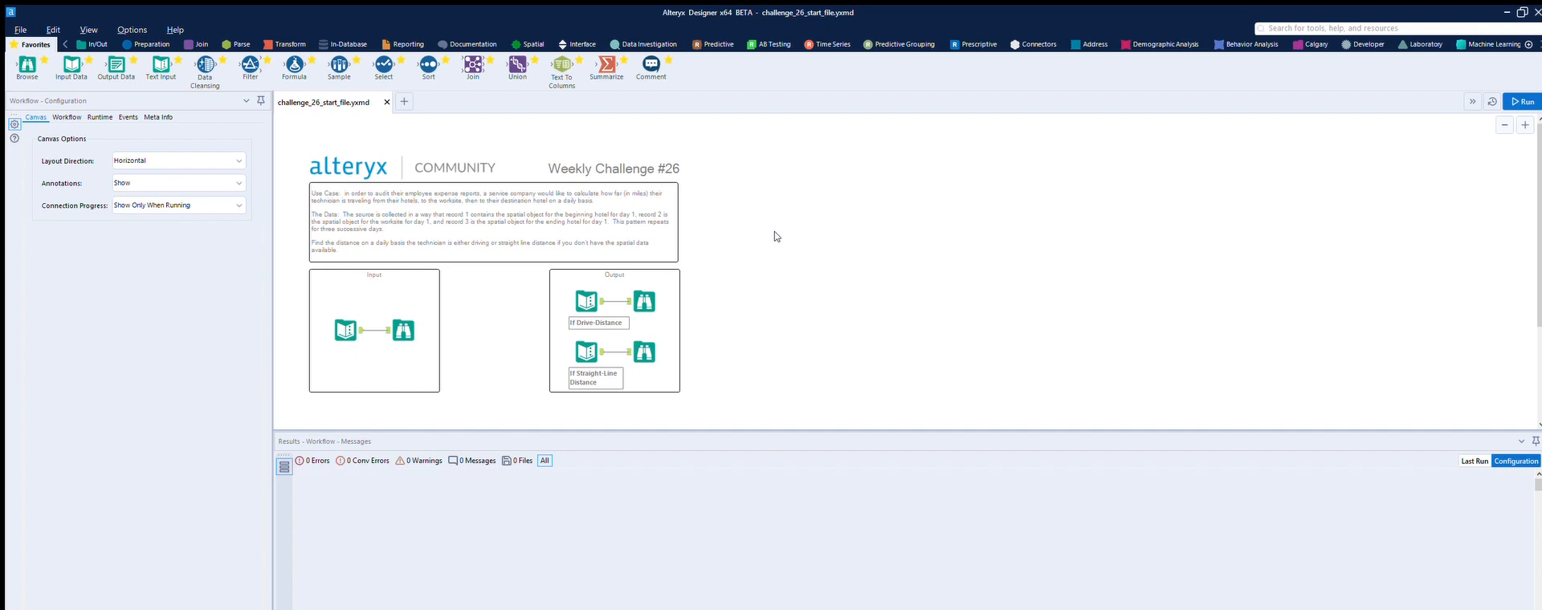
Examine the challenge description and the input data, widening the configuration area so all the Text Input columns fit
{"action": "left_click", "coordinate": [1524, 125]}
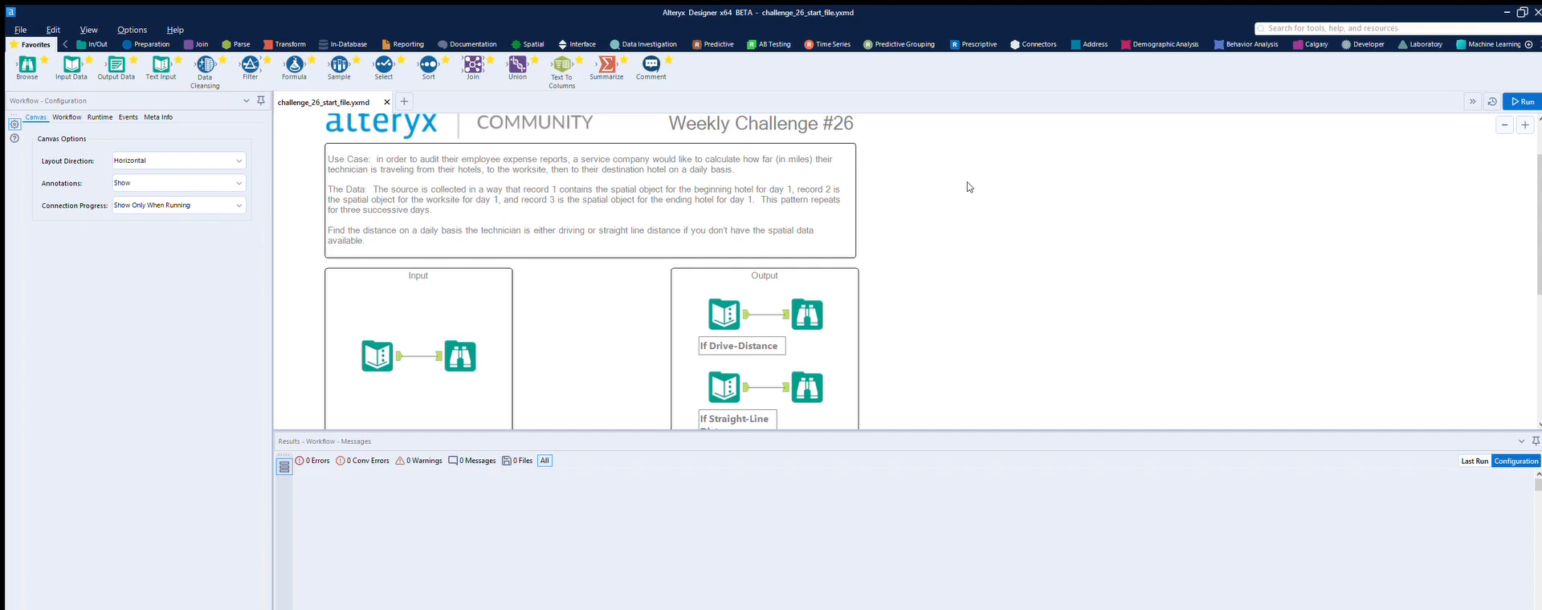
{"action": "scroll", "coordinate": [970, 187], "scroll_direction": "down", "scroll_amount": 1}
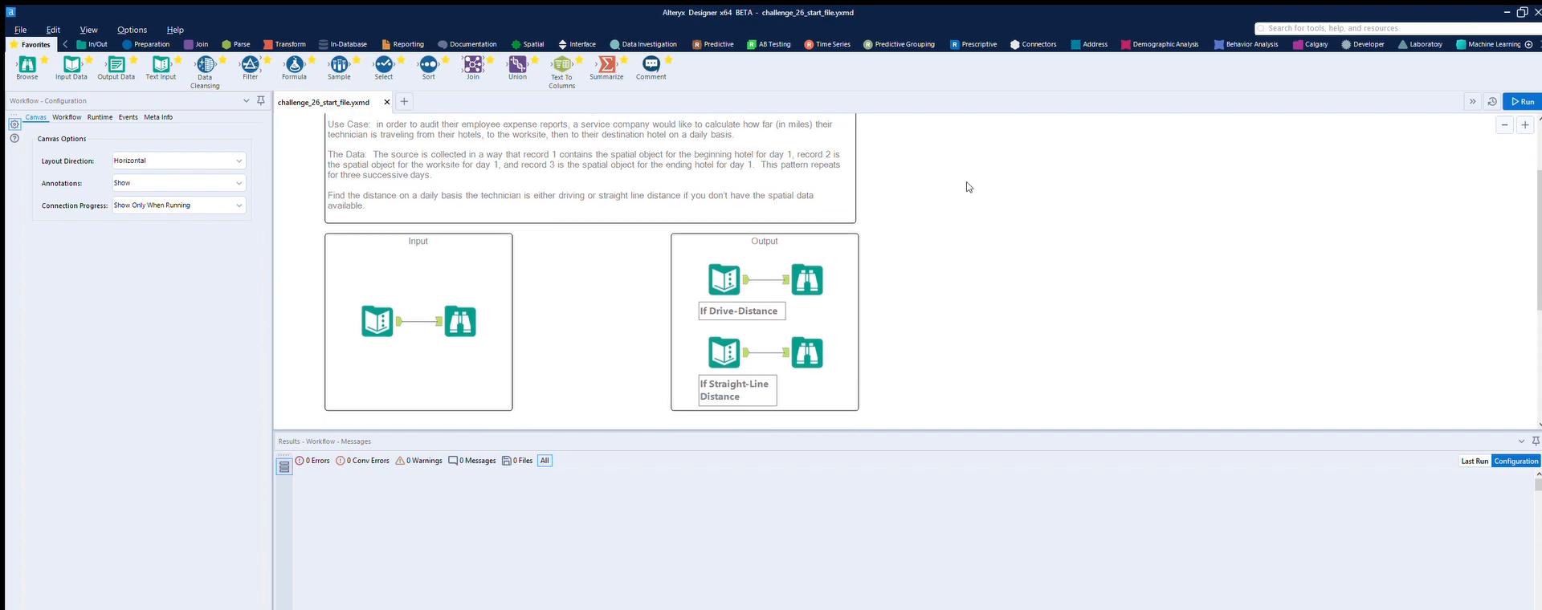
{"action": "scroll", "coordinate": [968, 187], "scroll_direction": "up", "scroll_amount": 1}
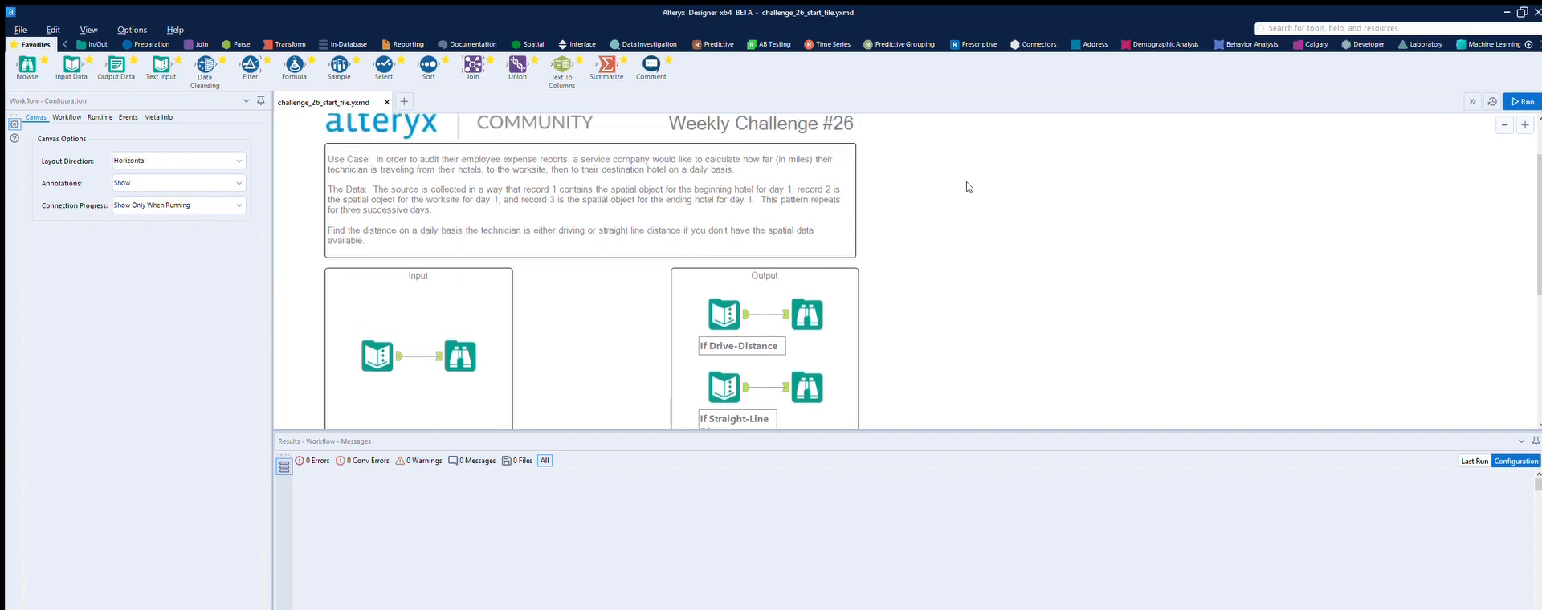
{"action": "left_click", "coordinate": [398, 347]}
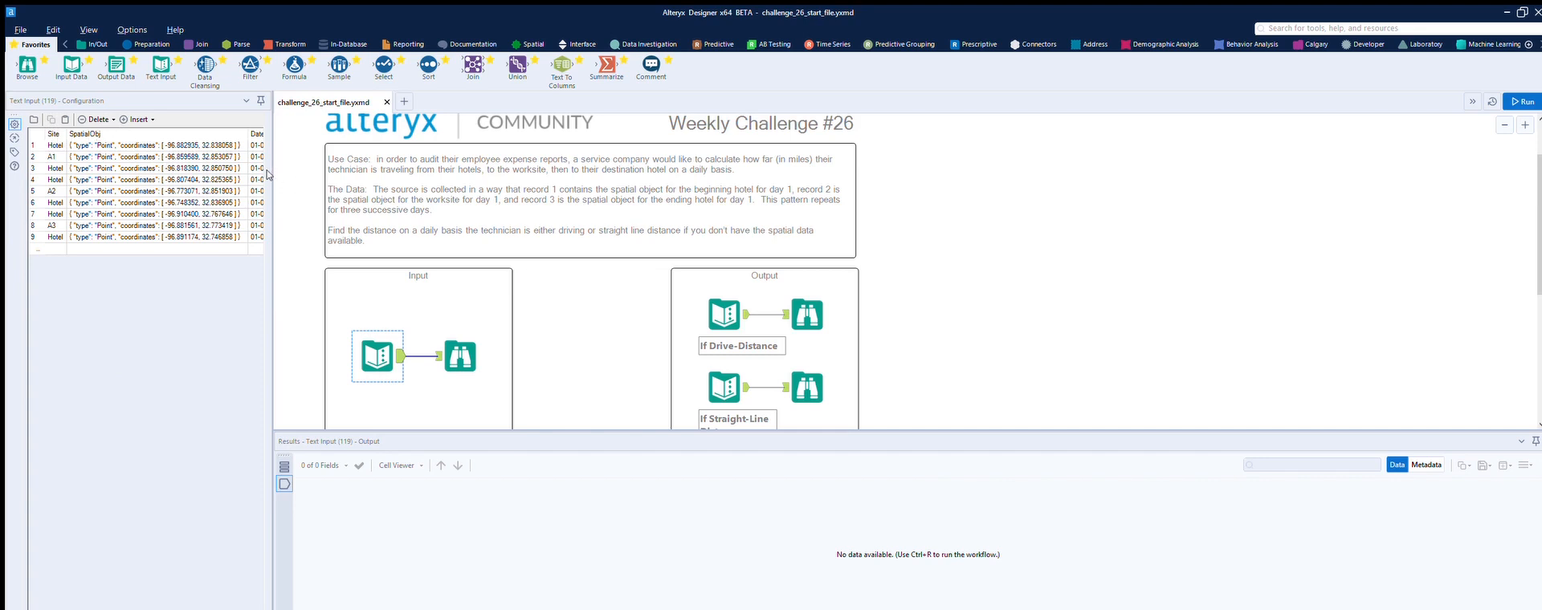
{"action": "left_click_drag", "start_coordinate": [271, 177], "coordinate": [378, 183]}
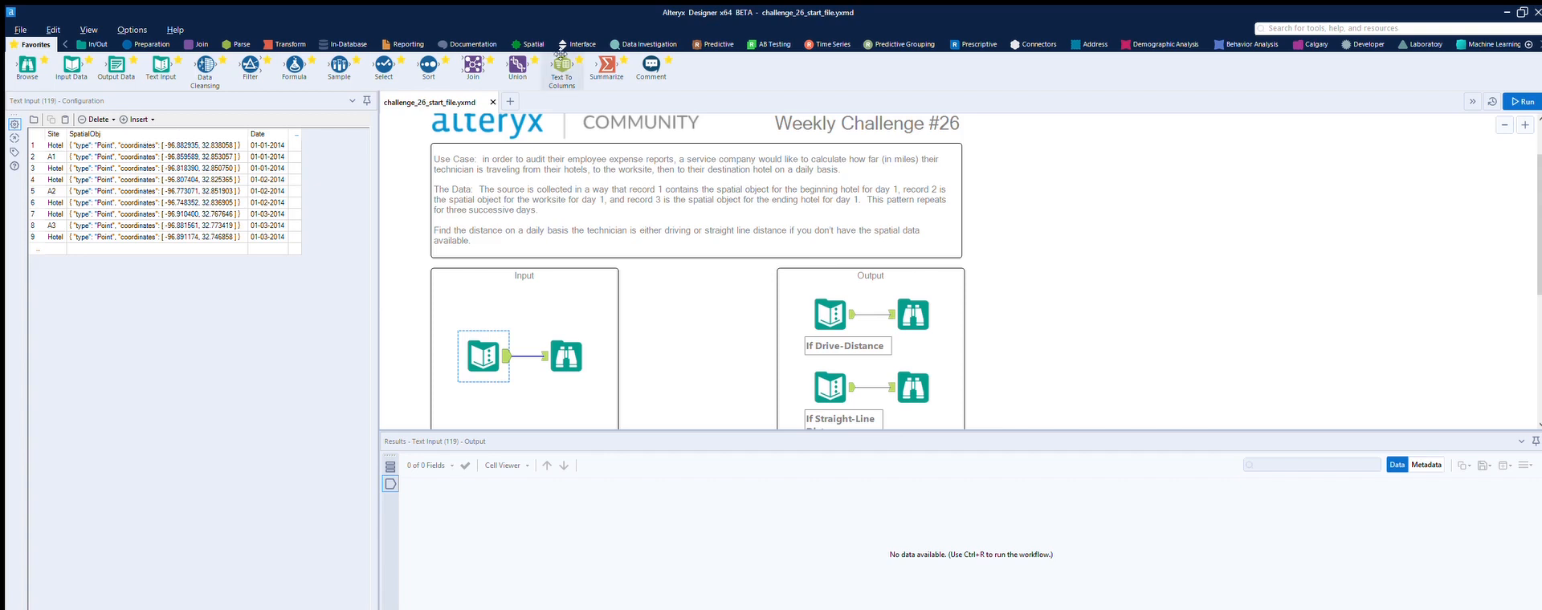
Add a Distance tool to the canvas in the empty area below and between the Input and Output containers
{"action": "left_click", "coordinate": [528, 45]}
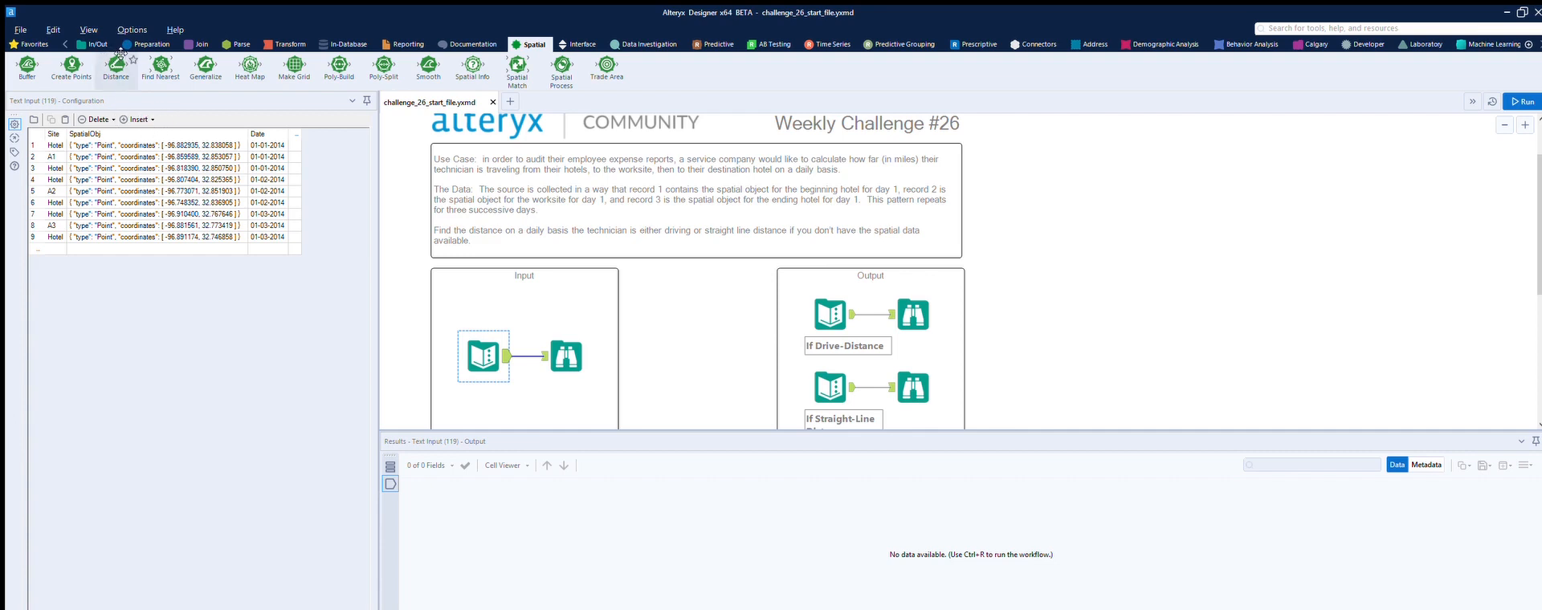
{"action": "left_click_drag", "start_coordinate": [121, 53], "coordinate": [681, 377]}
{"action": "scroll", "coordinate": [683, 369], "scroll_direction": "down", "scroll_amount": 3}
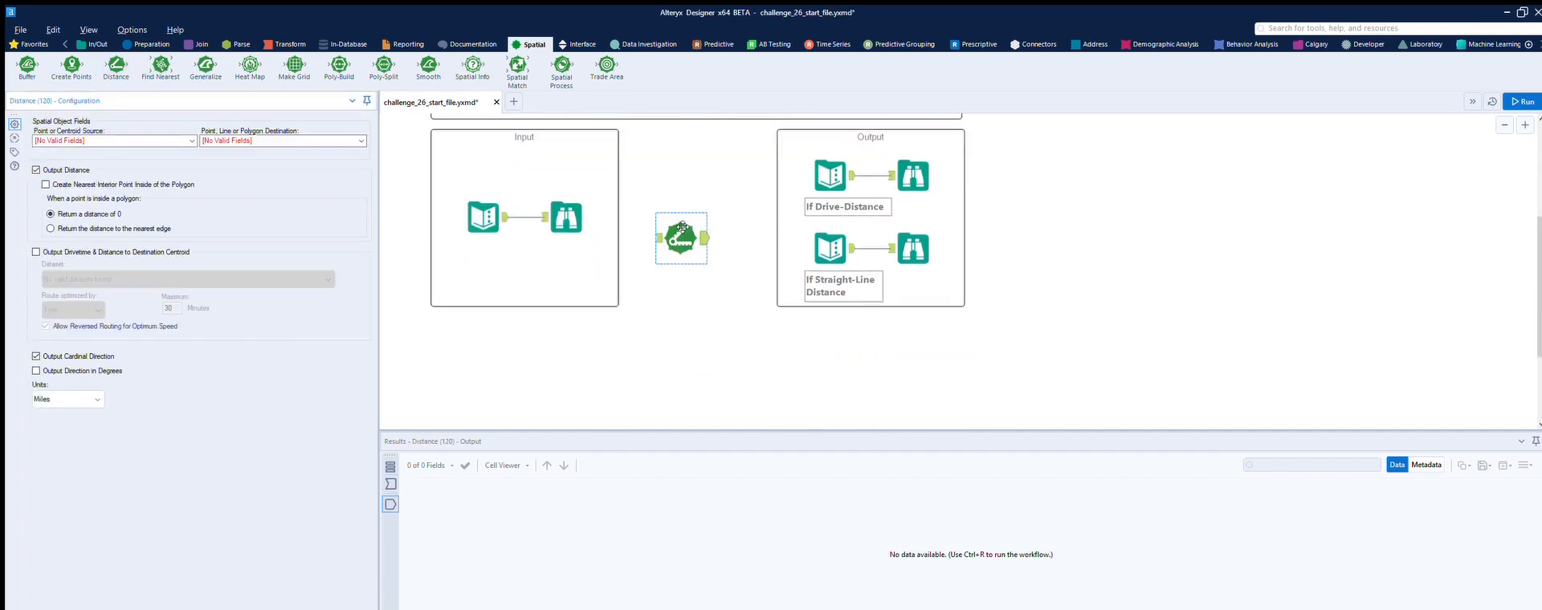
{"action": "left_click_drag", "start_coordinate": [682, 227], "coordinate": [692, 373]}
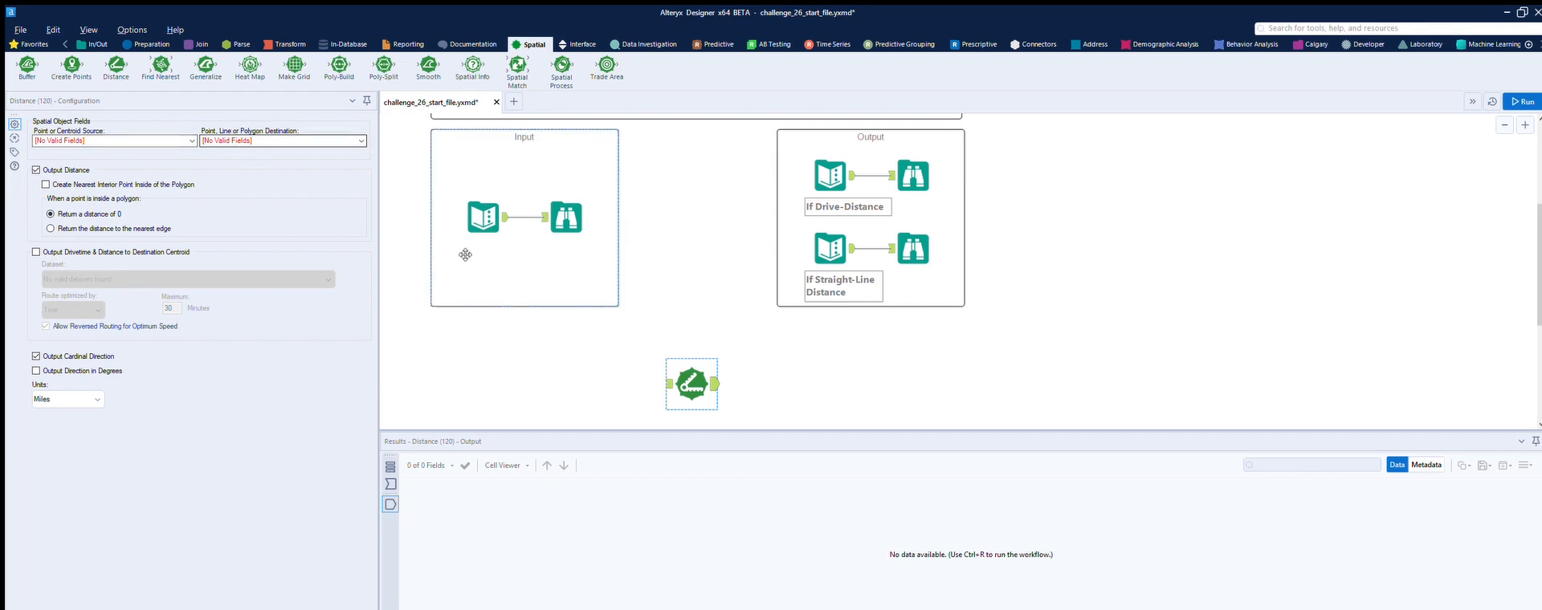
Add a Cross Tab tool feeding the Distance tool, connect the Text Input to it, and group its data by Date
{"action": "left_click", "coordinate": [483, 216]}
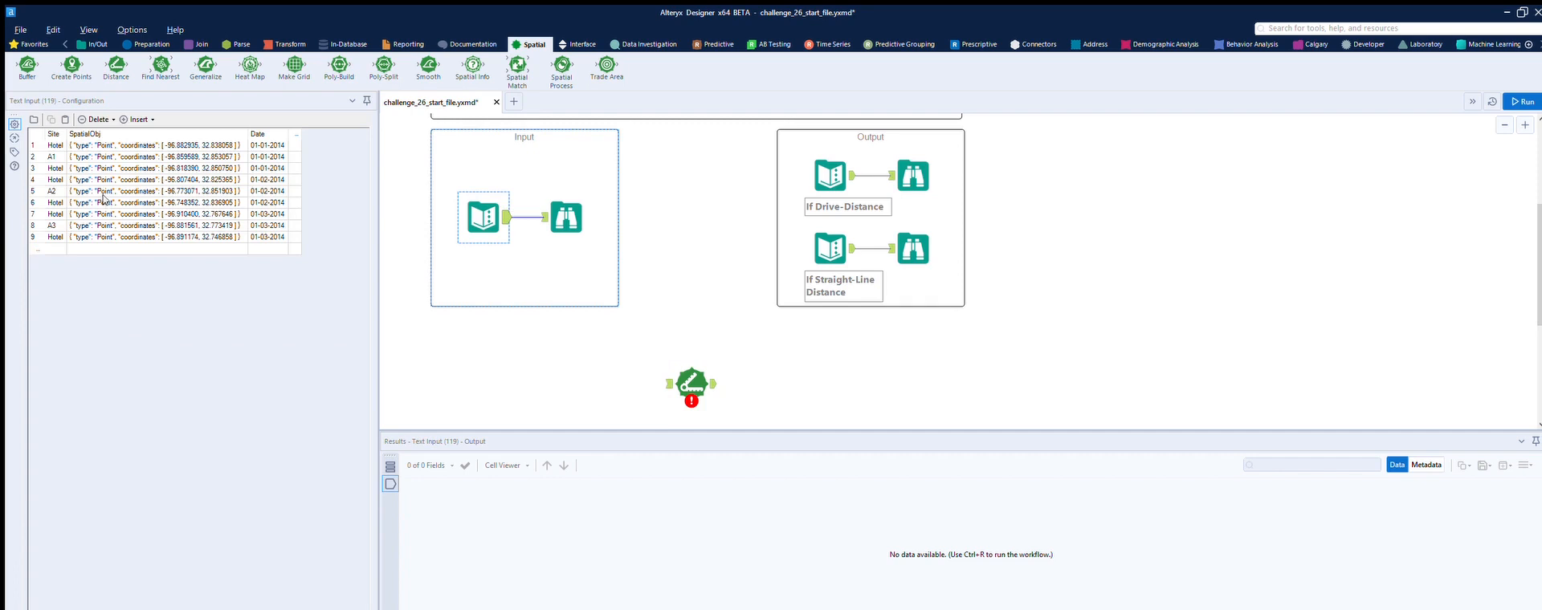
{"action": "left_click", "coordinate": [285, 45]}
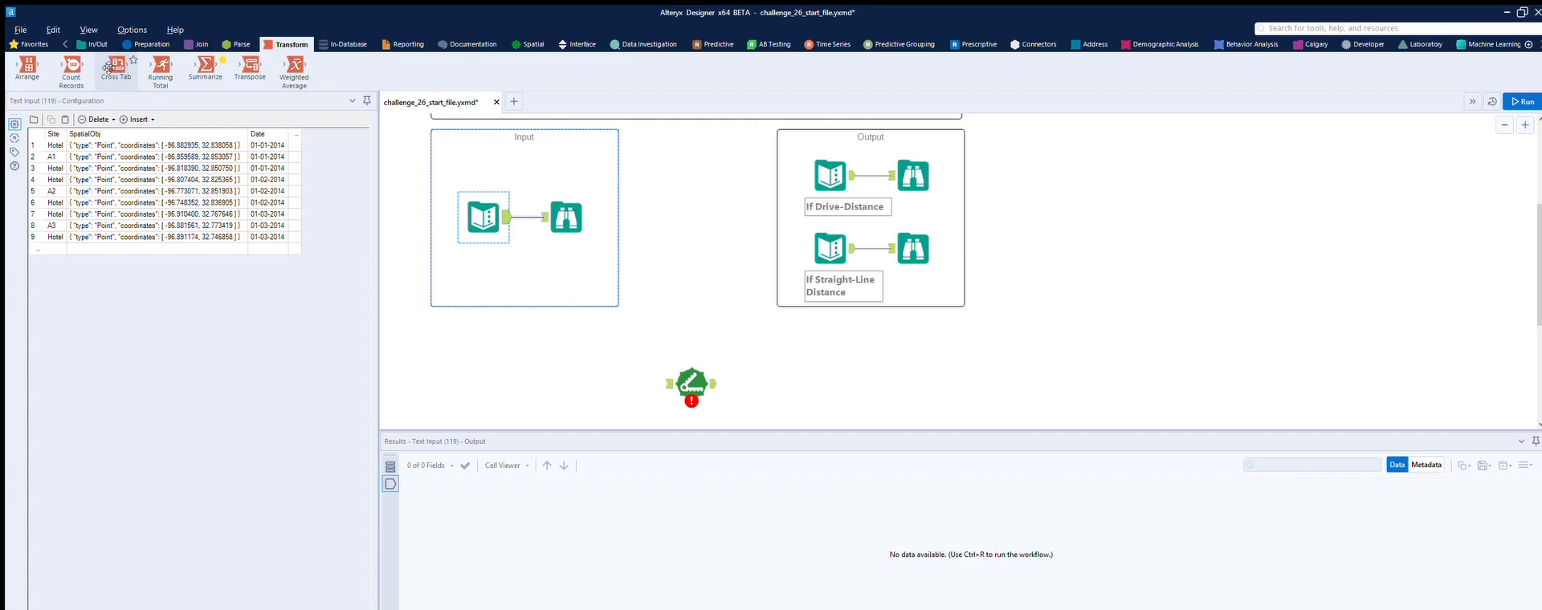
{"action": "mouse_move", "coordinate": [117, 63]}
{"action": "left_mouse_down"}
{"action": "mouse_move", "coordinate": [553, 354]}
{"action": "mouse_move", "coordinate": [591, 358]}
{"action": "mouse_move", "coordinate": [580, 368]}
{"action": "mouse_move", "coordinate": [603, 384]}
{"action": "mouse_move", "coordinate": [578, 373]}
{"action": "left_mouse_up"}
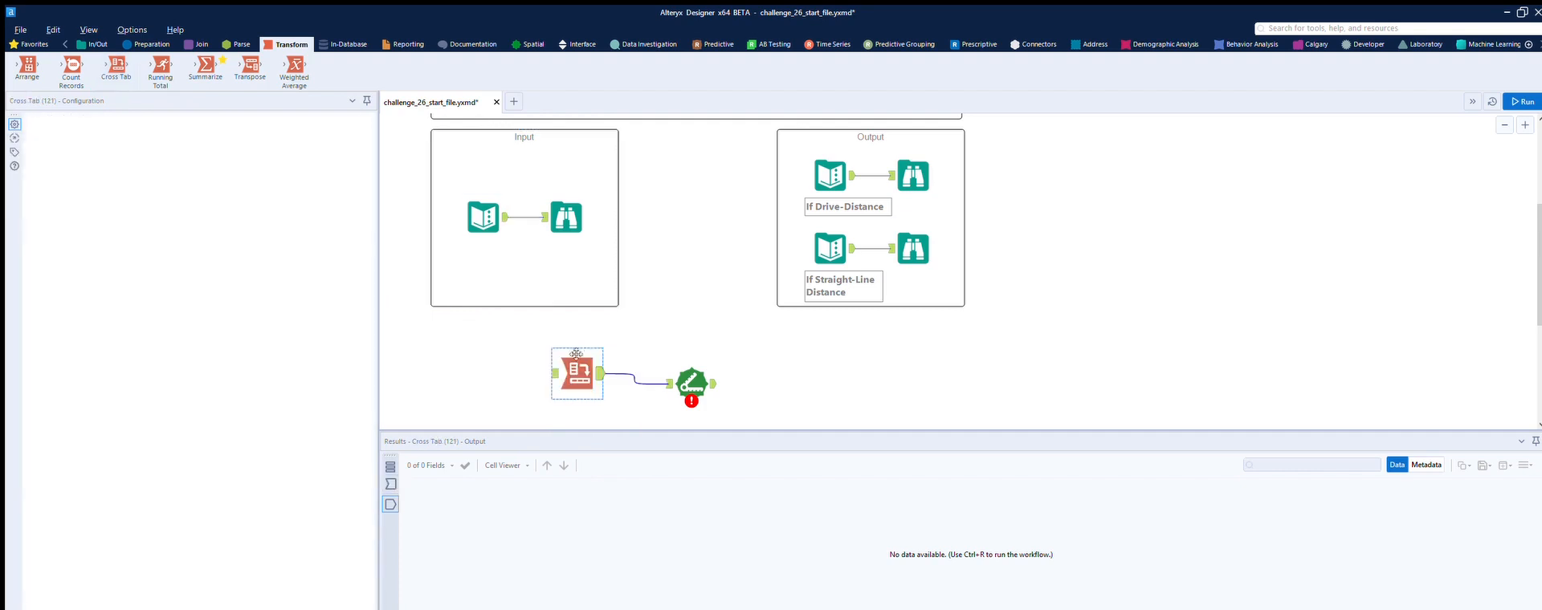
{"action": "mouse_move", "coordinate": [507, 217]}
{"action": "left_mouse_down"}
{"action": "mouse_move", "coordinate": [552, 294]}
{"action": "mouse_move", "coordinate": [553, 371]}
{"action": "left_mouse_up"}
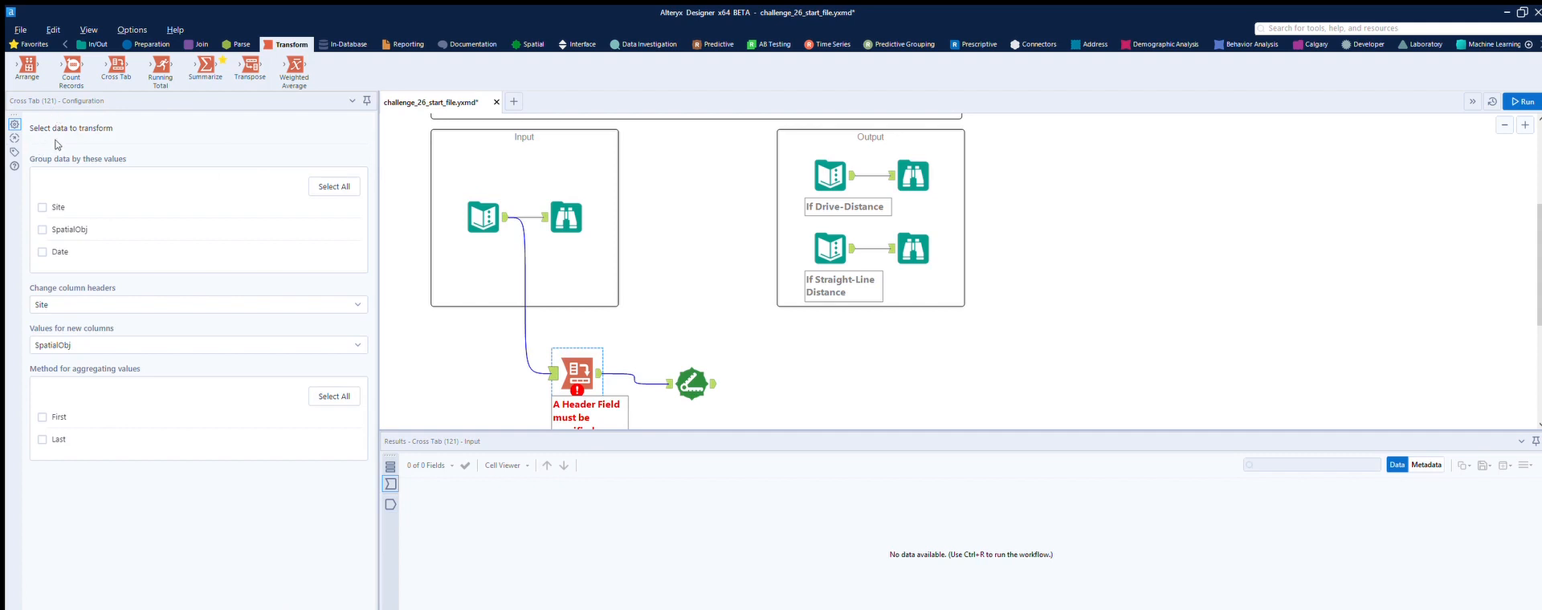
{"action": "left_click", "coordinate": [41, 252]}
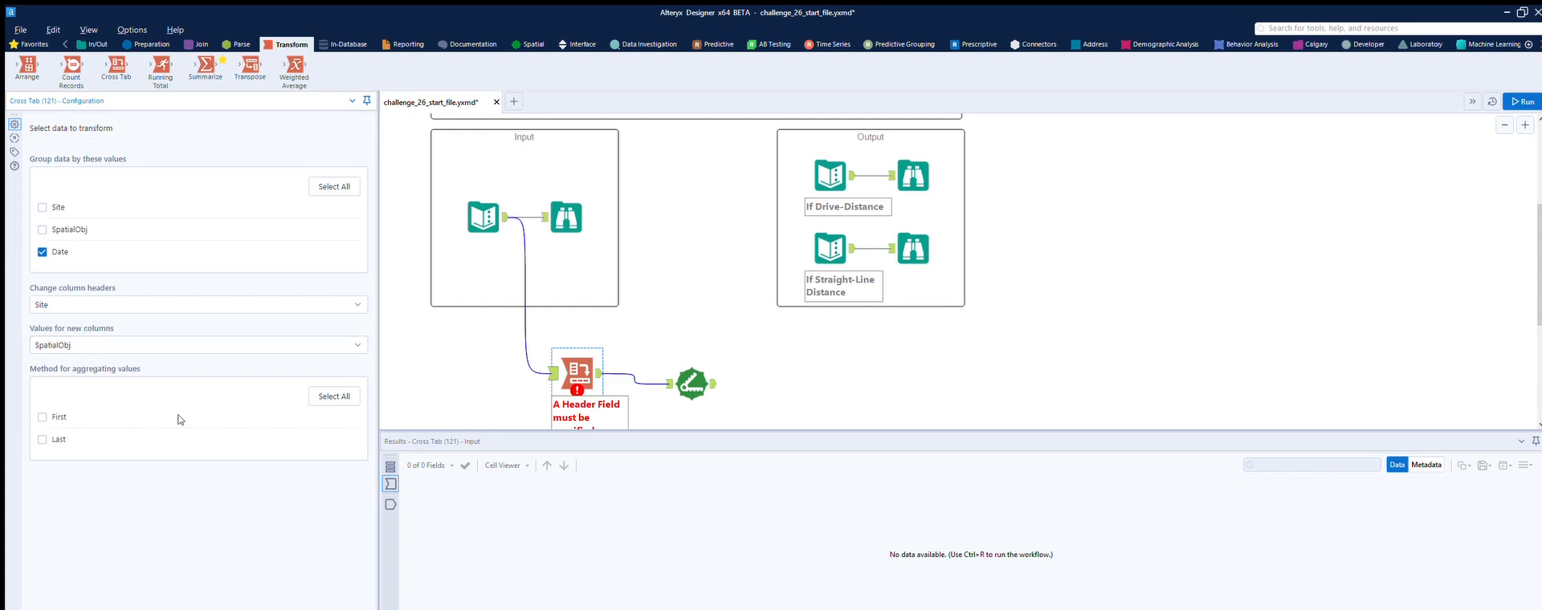
Insert a Formula tool on the connection between the Text Input and the Cross Tab
{"action": "left_click", "coordinate": [506, 200]}
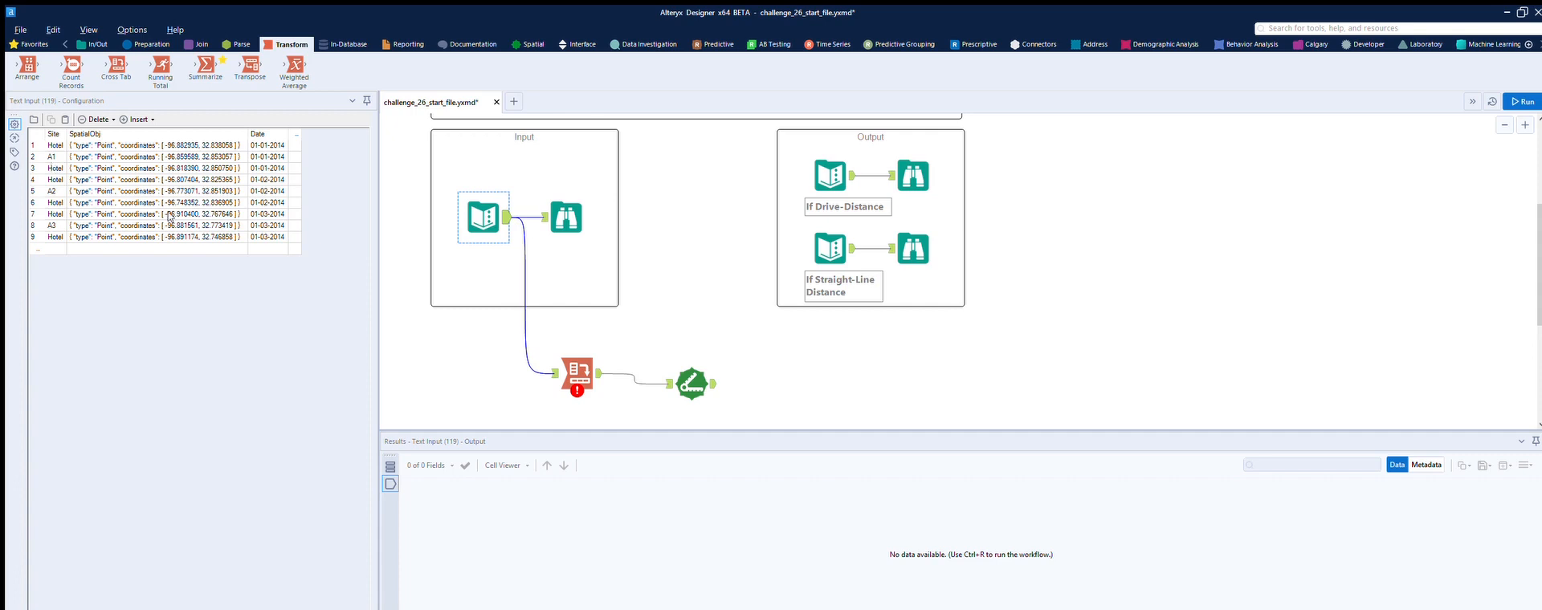
{"action": "left_click", "coordinate": [152, 43]}
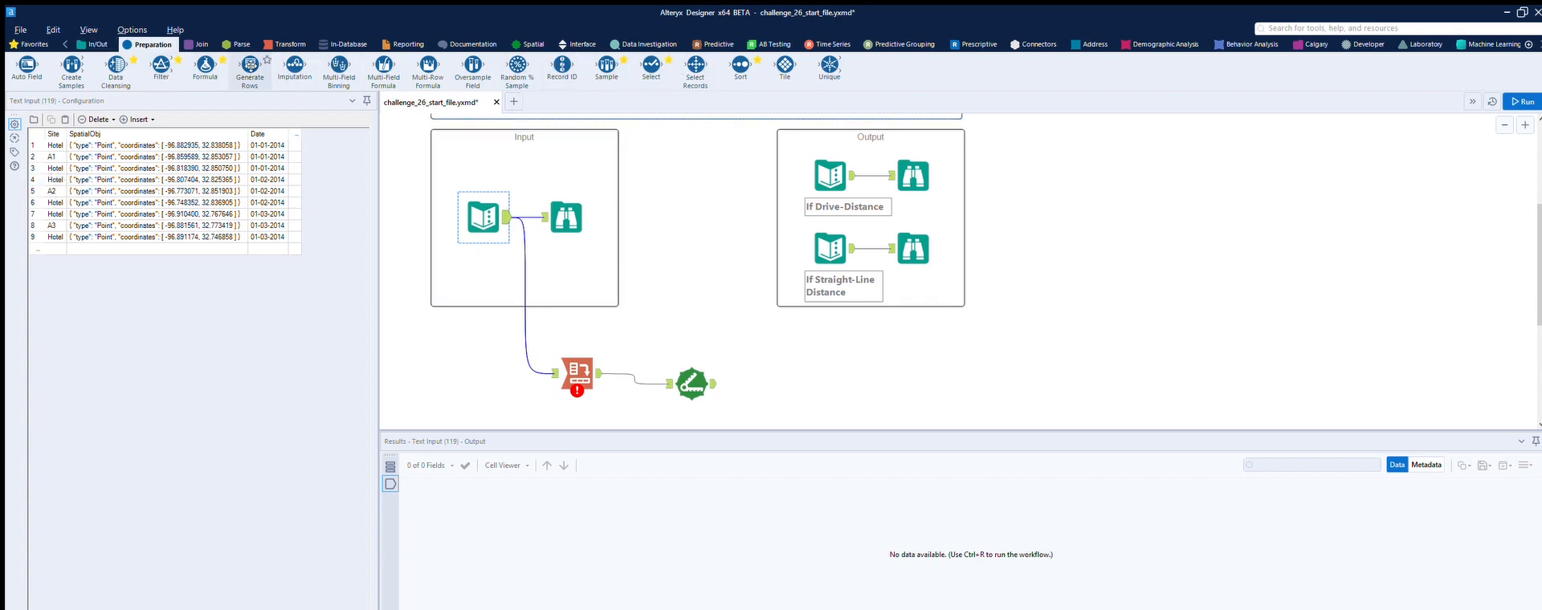
{"action": "left_click_drag", "start_coordinate": [206, 68], "coordinate": [562, 354]}
{"action": "left_click", "coordinate": [89, 132]}
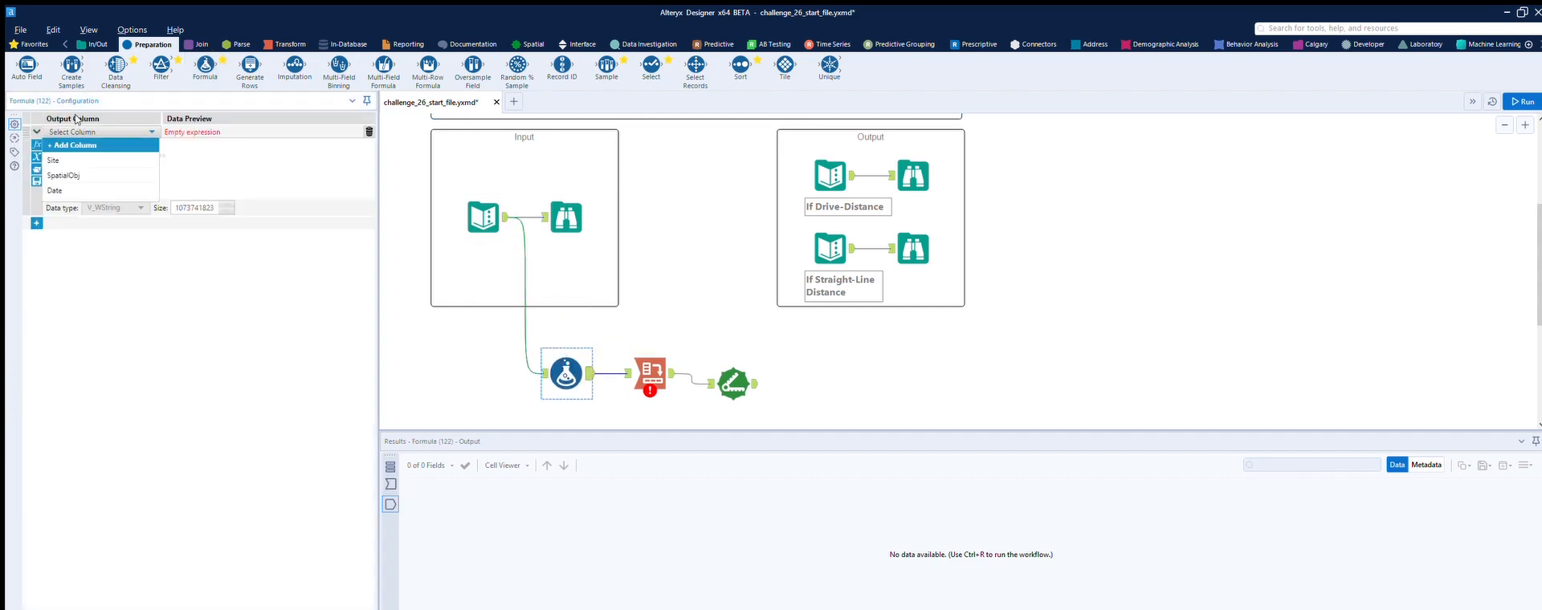
{"action": "left_click", "coordinate": [82, 131]}
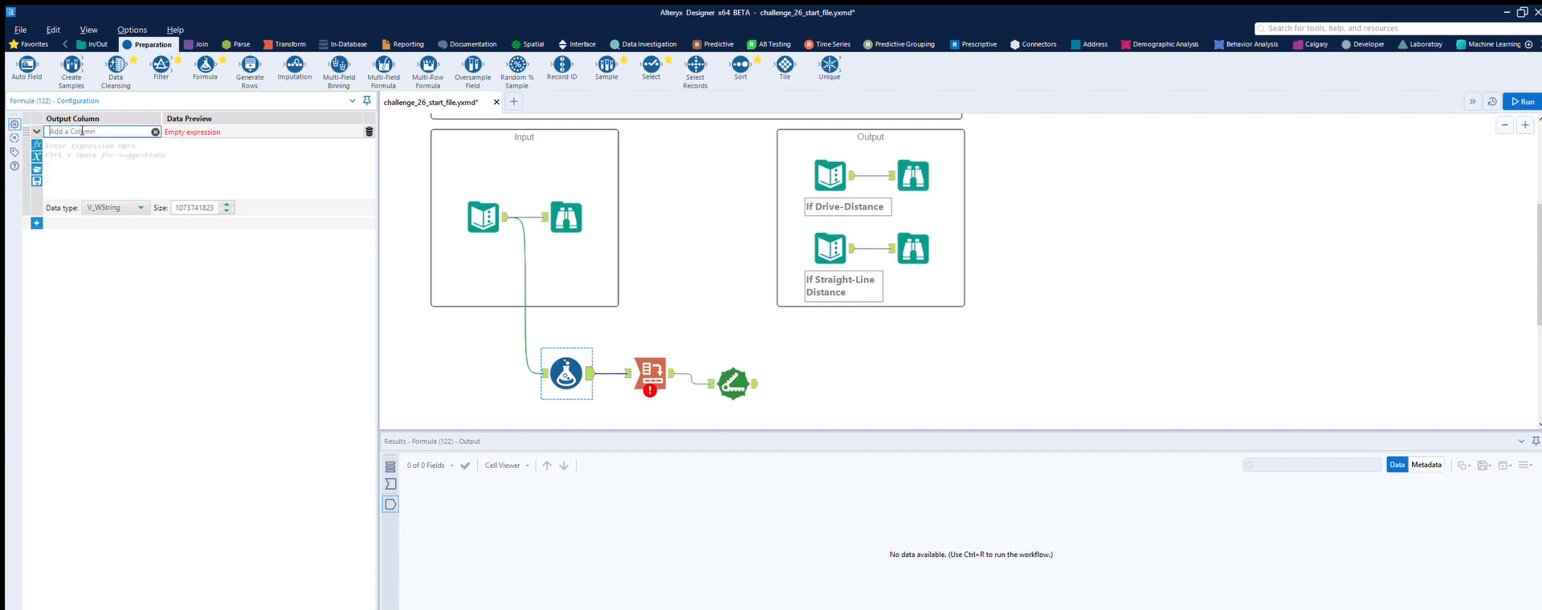
{"action": "type", "text": "Worksite"}
{"action": "key", "text": "Tab"}
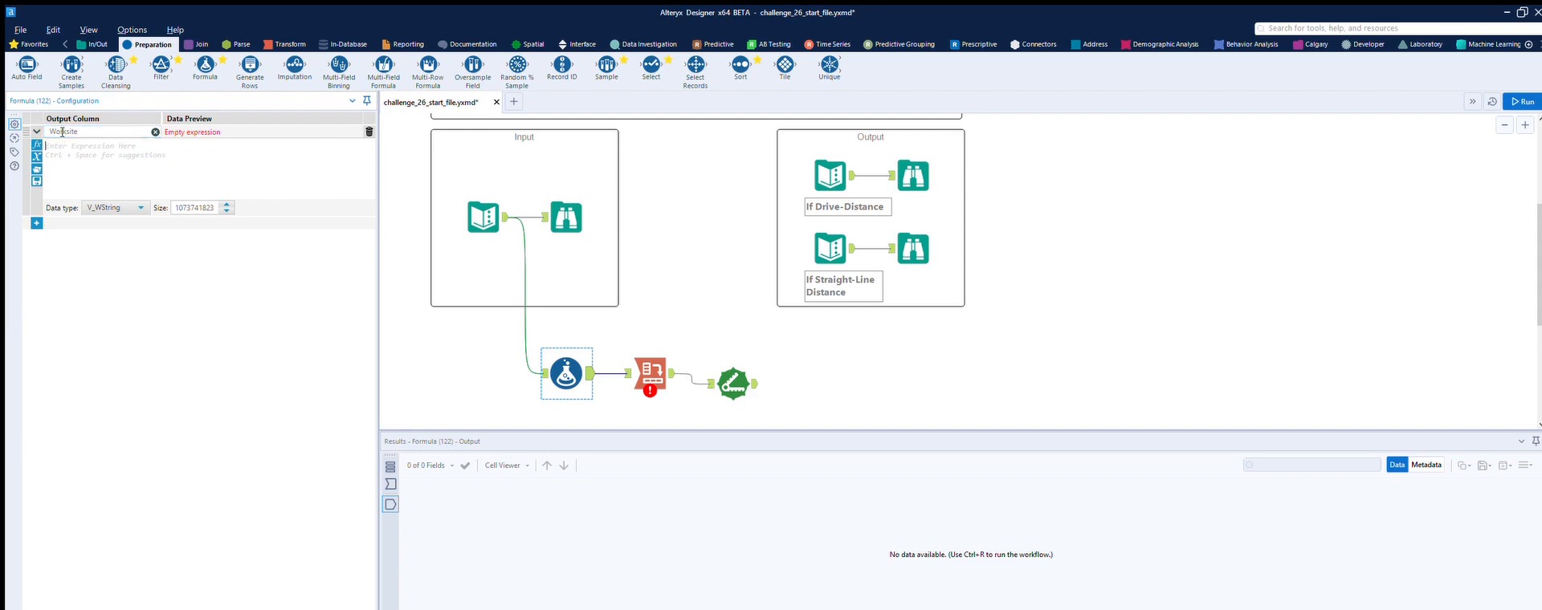
{"action": "left_click", "coordinate": [483, 217]}
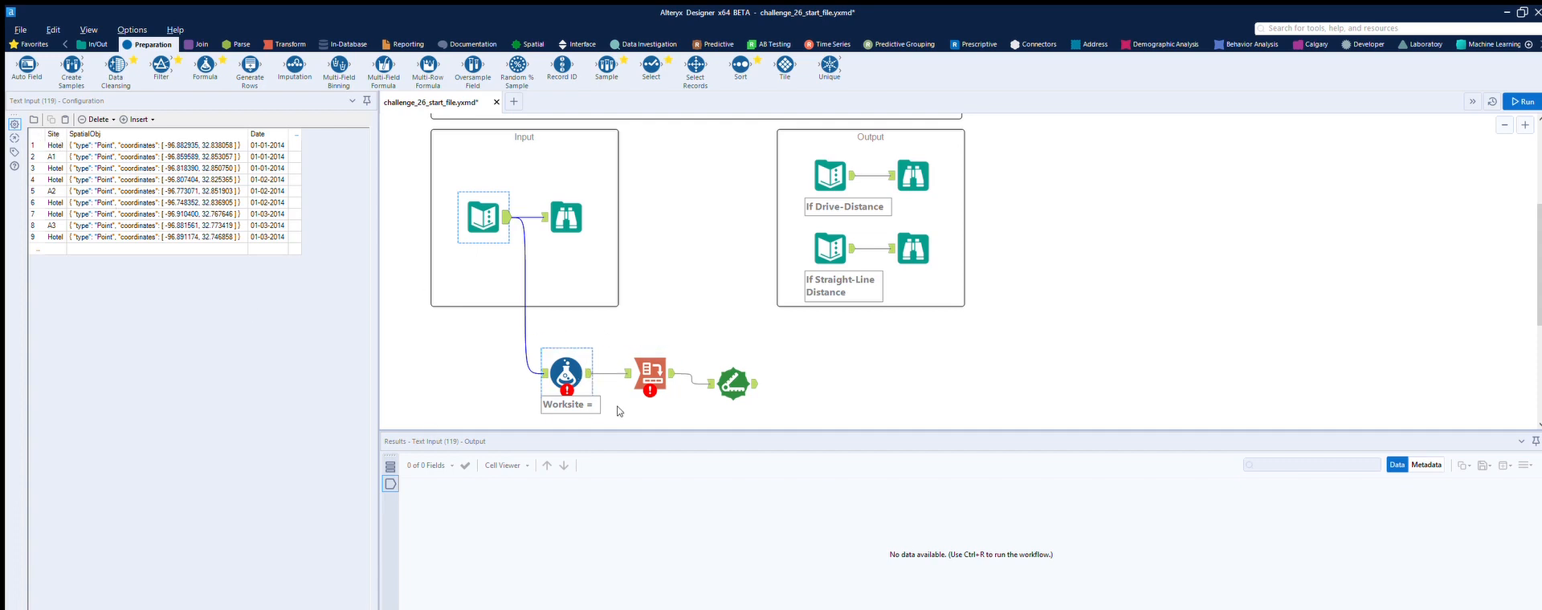
{"action": "left_click", "coordinate": [582, 356]}
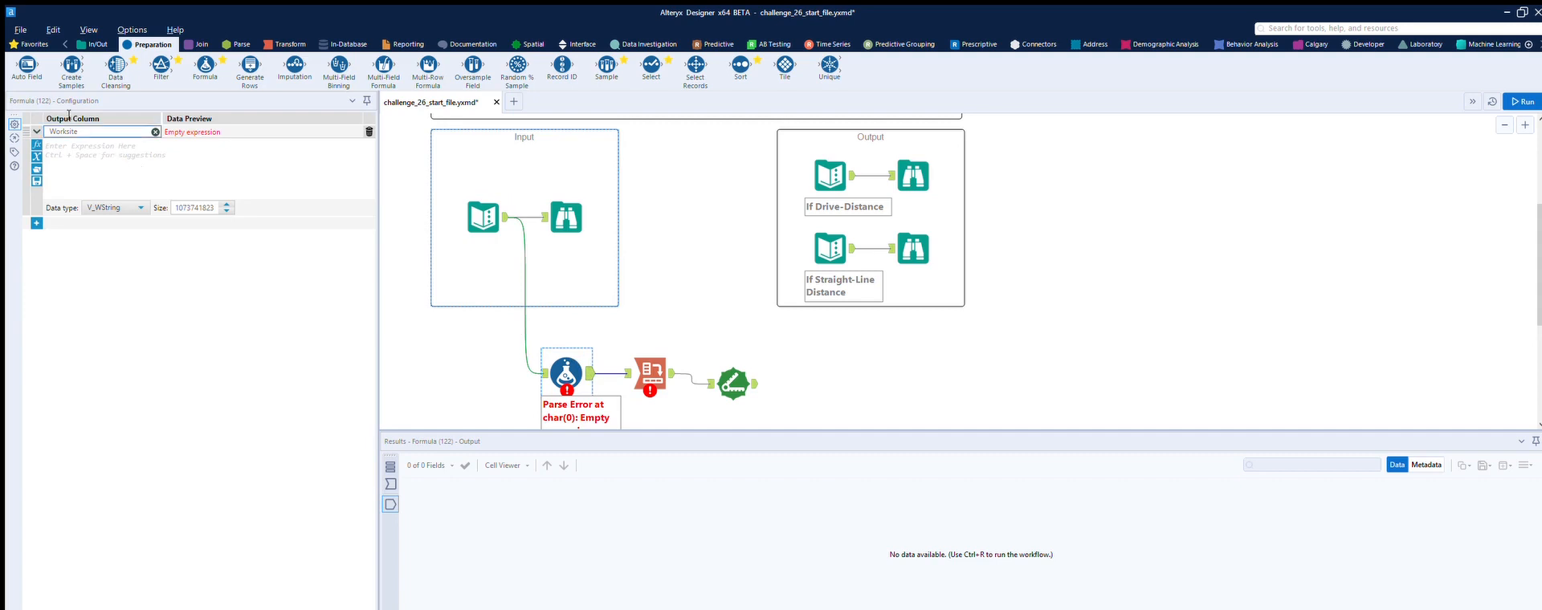
{"action": "double_click", "coordinate": [74, 130]}
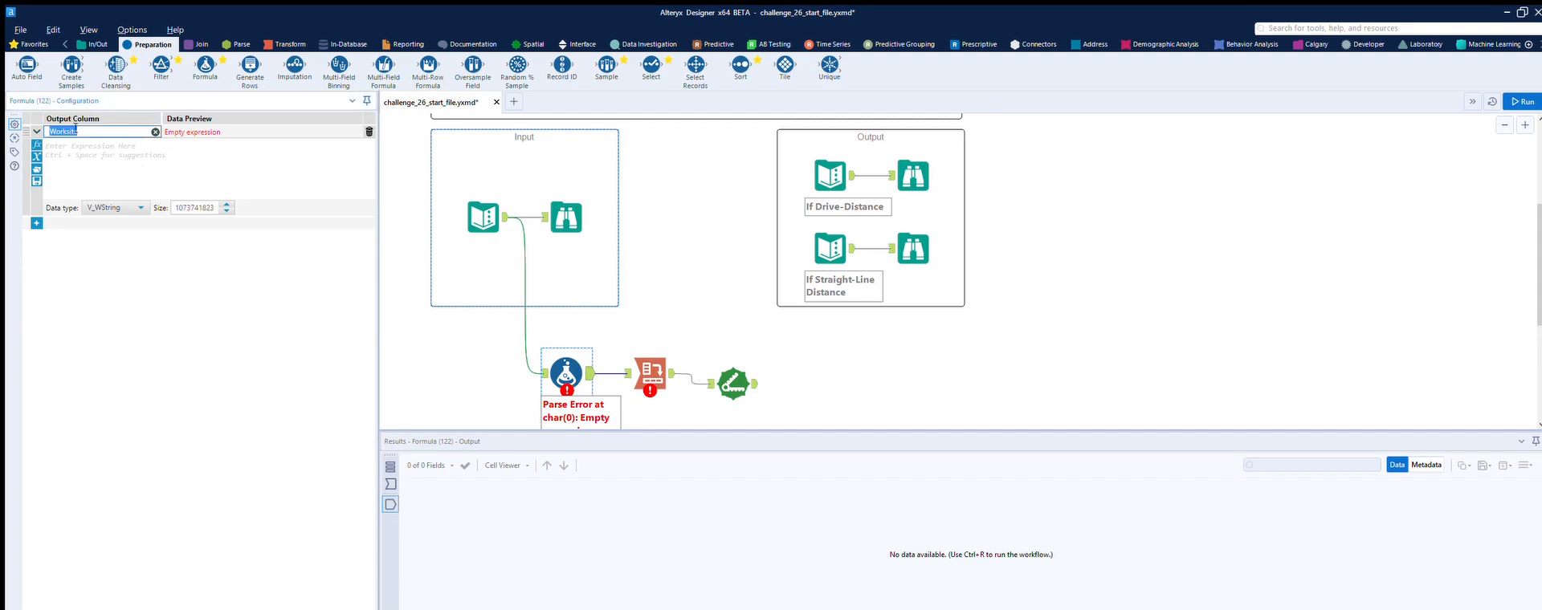
{"action": "left_click", "coordinate": [155, 132]}
Set the formula's output column to Site and insert an IF THEN ELSE expression with the condition [Site]='hotel'
{"action": "left_click", "coordinate": [152, 132]}
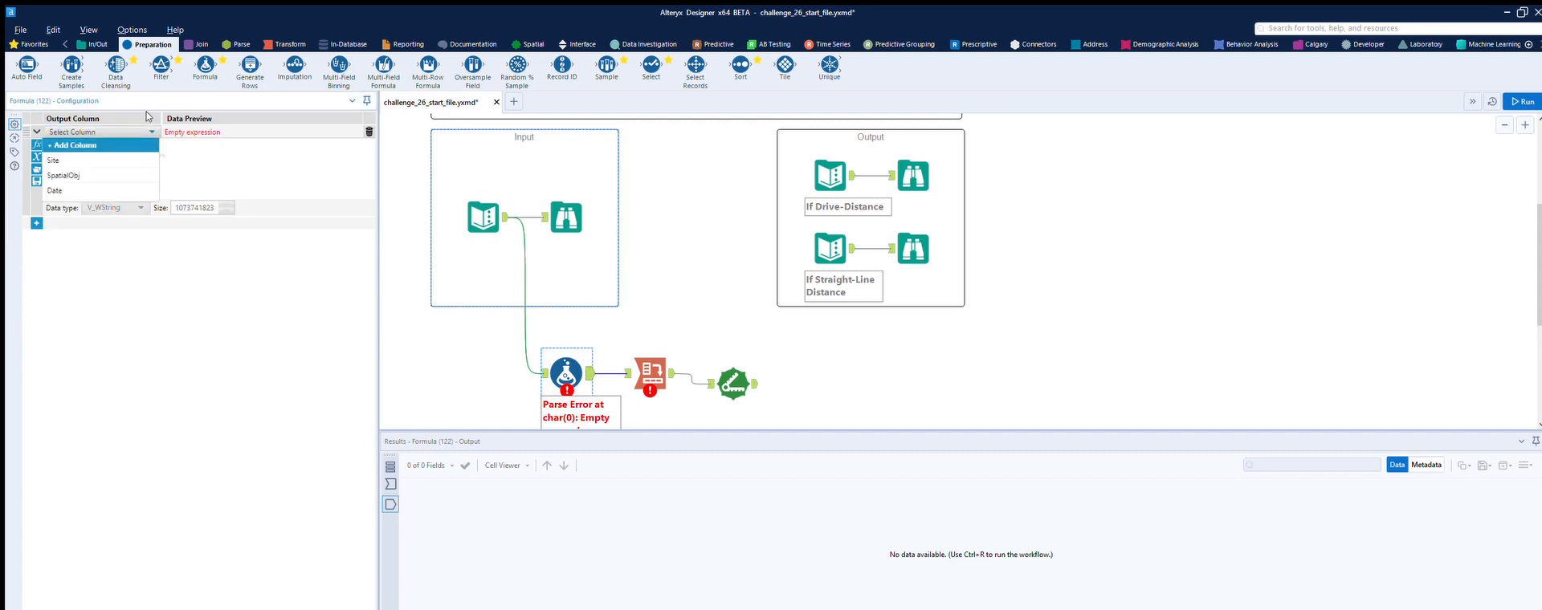
{"action": "left_click", "coordinate": [102, 157]}
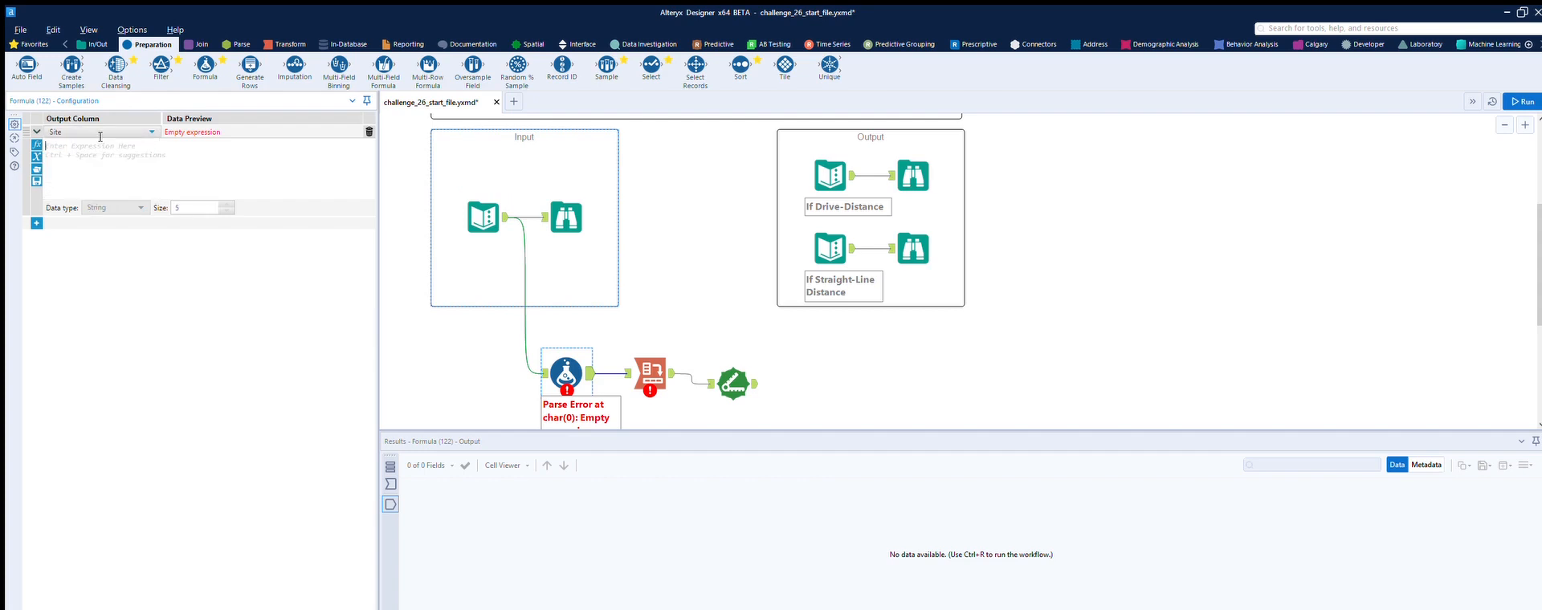
{"action": "left_click", "coordinate": [37, 145]}
{"action": "left_click", "coordinate": [54, 248]}
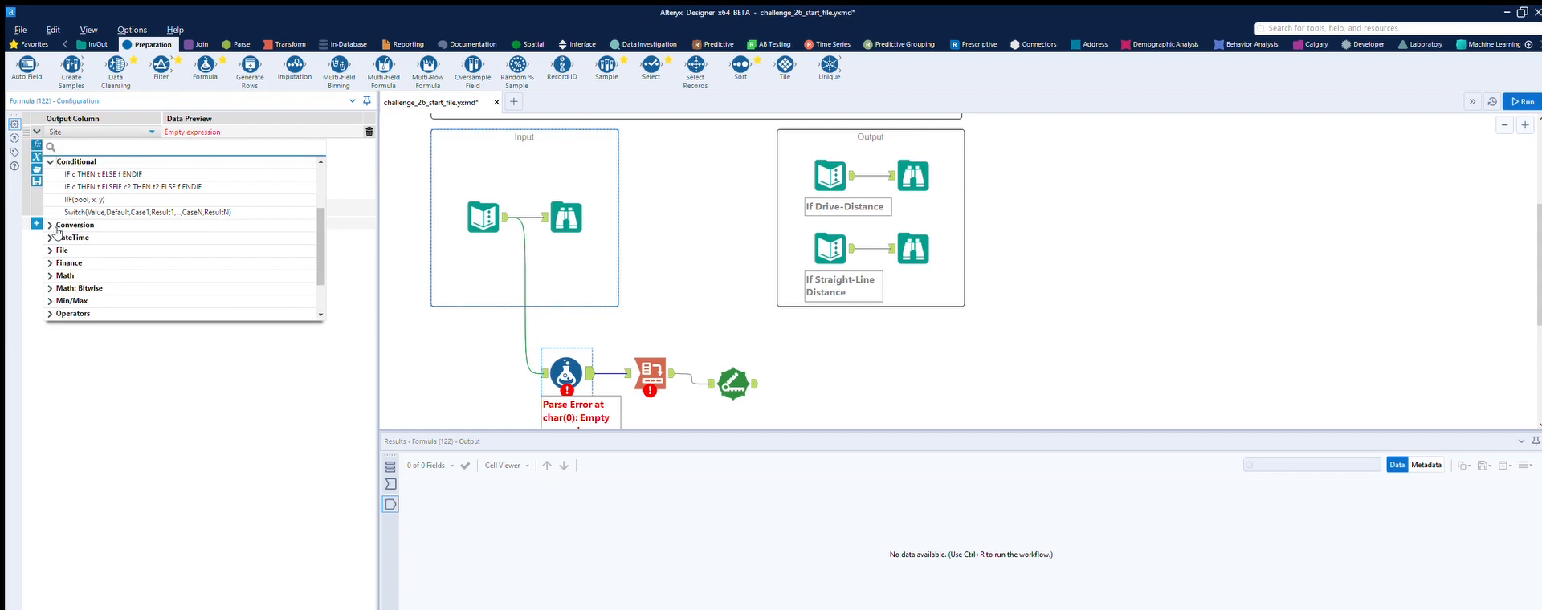
{"action": "left_click", "coordinate": [76, 173]}
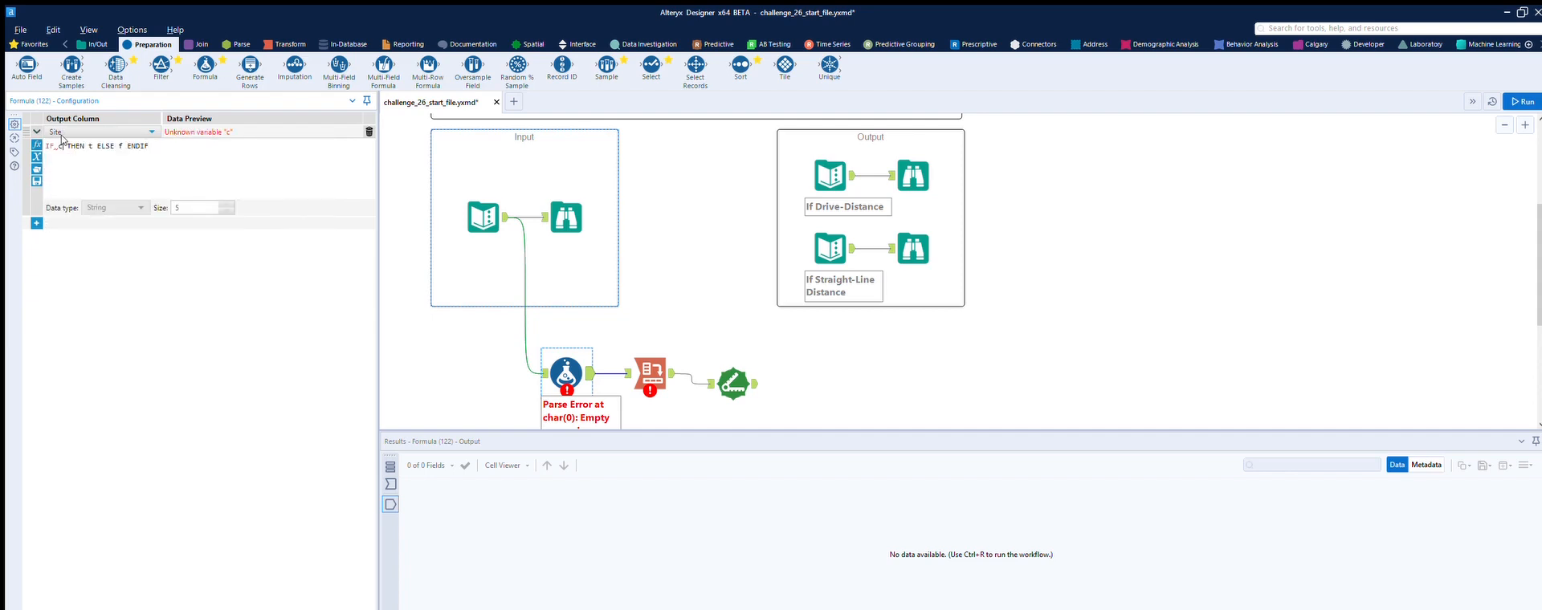
{"action": "key", "text": "BackSpace"}
{"action": "type", "text": "["}
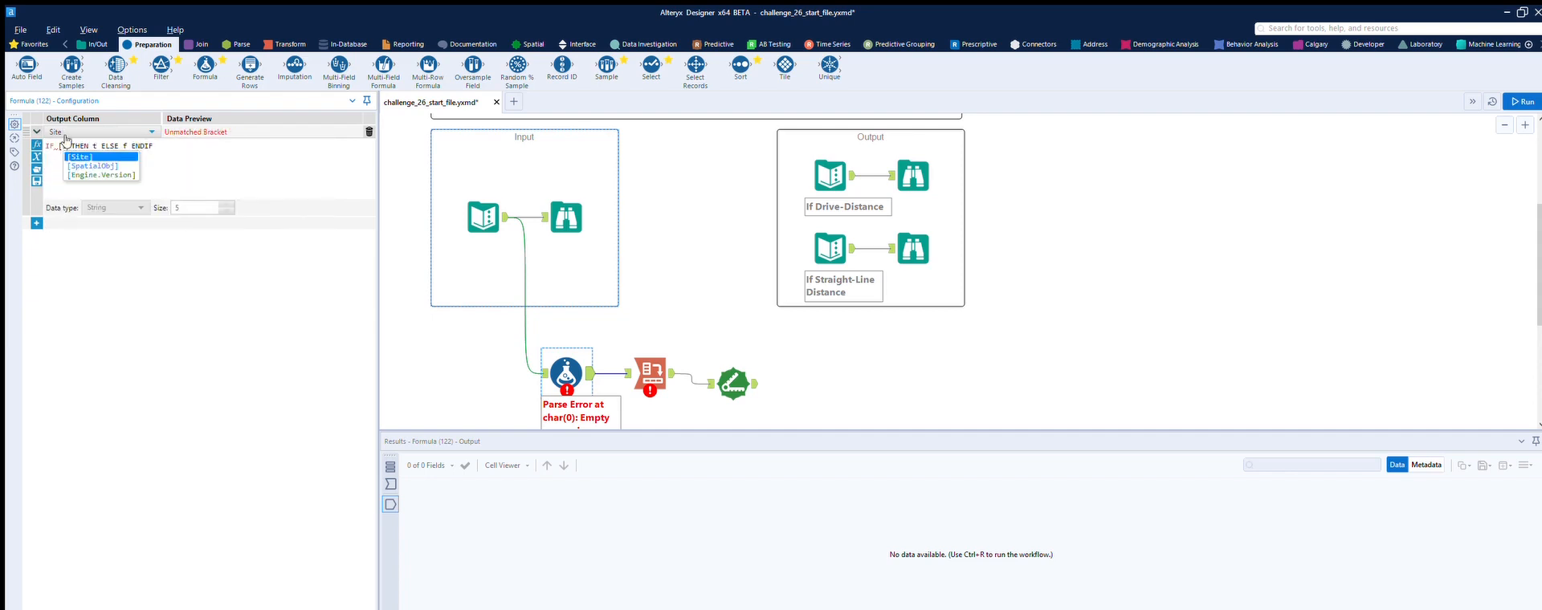
{"action": "key", "text": "Return"}
{"action": "type", "text": "='hotel'"}
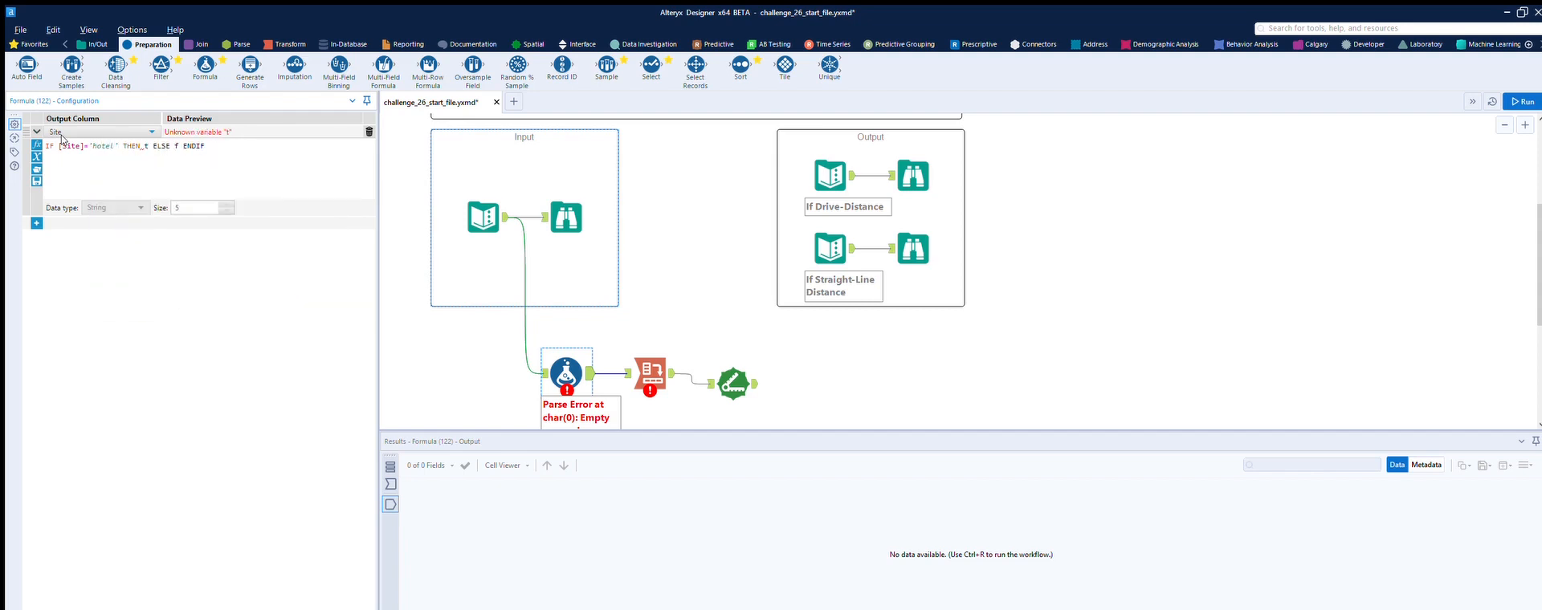
Complete the Site expression as IF [Site]='Hotel' THEN [Site] ELSE 'WorkSite' ENDIF
{"action": "key", "text": "Left"}
{"action": "key", "text": "Left"}
{"action": "key", "text": "Left"}
{"action": "key", "text": "Left"}
{"action": "key", "text": "Left"}
{"action": "key", "text": "BackSpace"}
{"action": "type", "text": "[Site]"}
{"action": "left_click", "coordinate": [200, 146]}
{"action": "key", "text": "BackSpace"}
{"action": "type", "text": "'Work"}
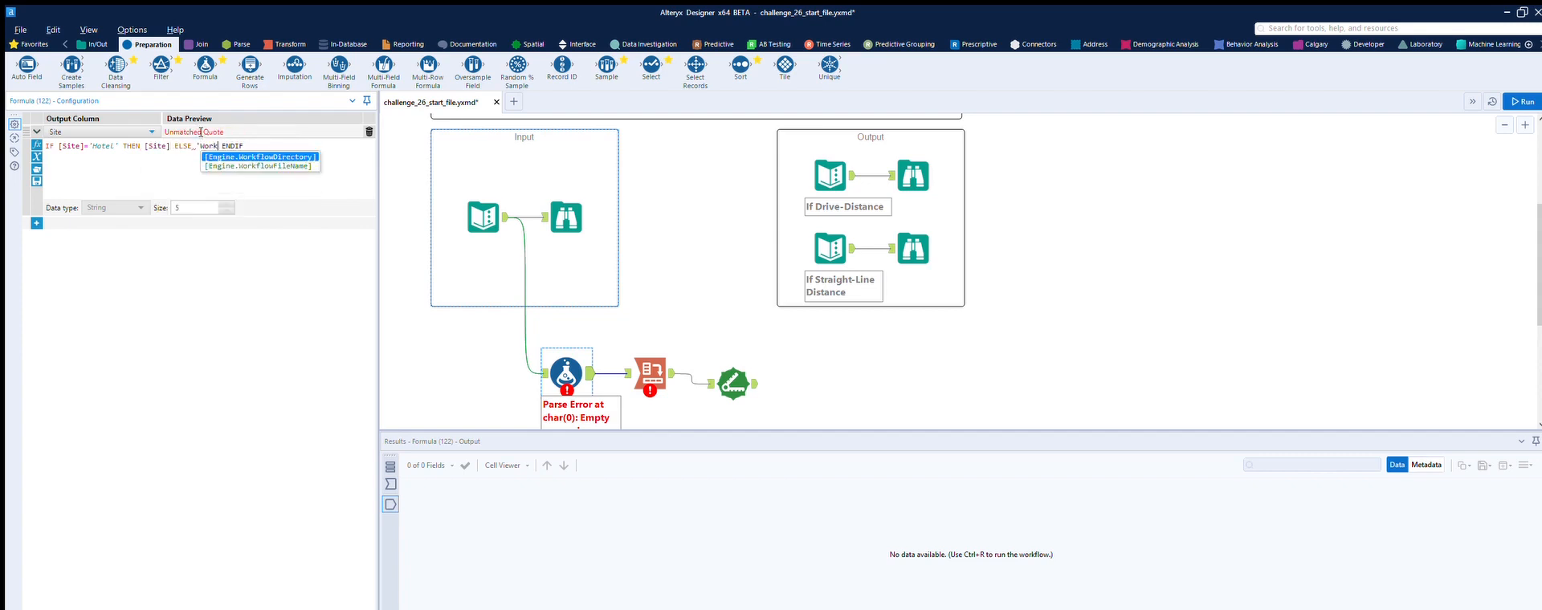
{"action": "type", "text": "Site"}
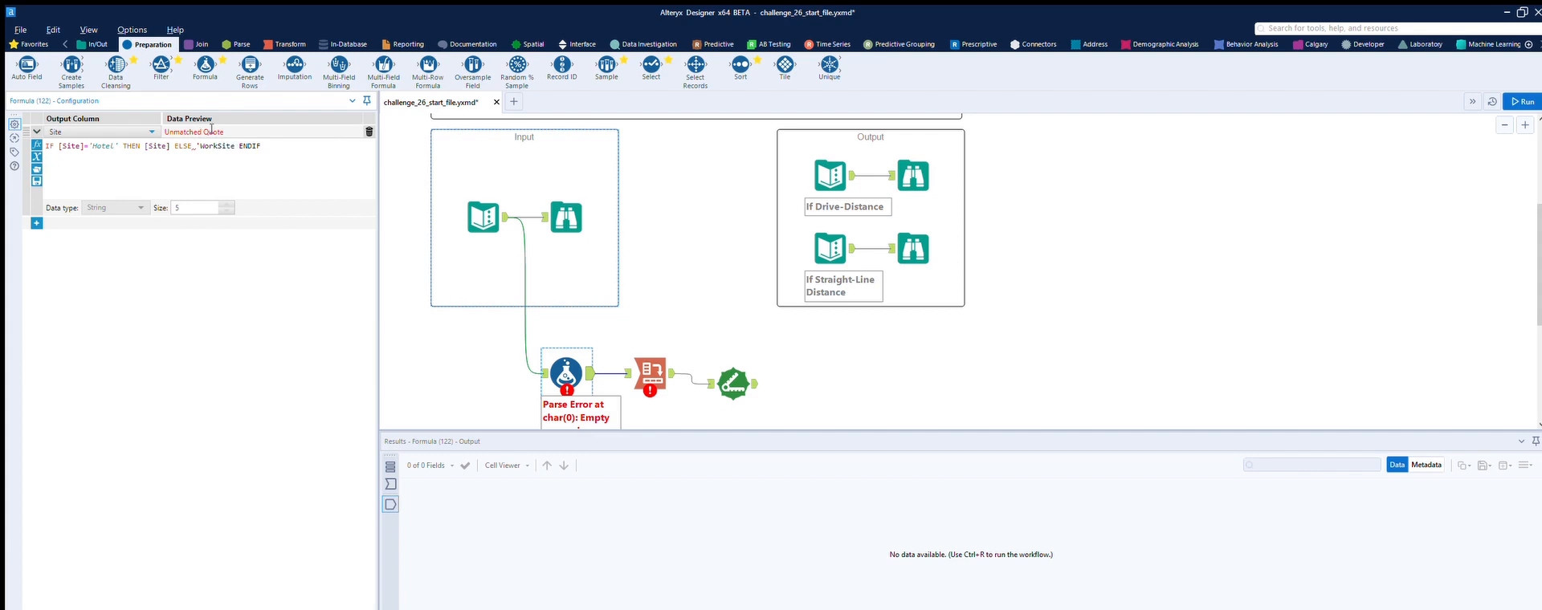
{"action": "type", "text": "'"}
{"action": "left_click", "coordinate": [857, 366]}
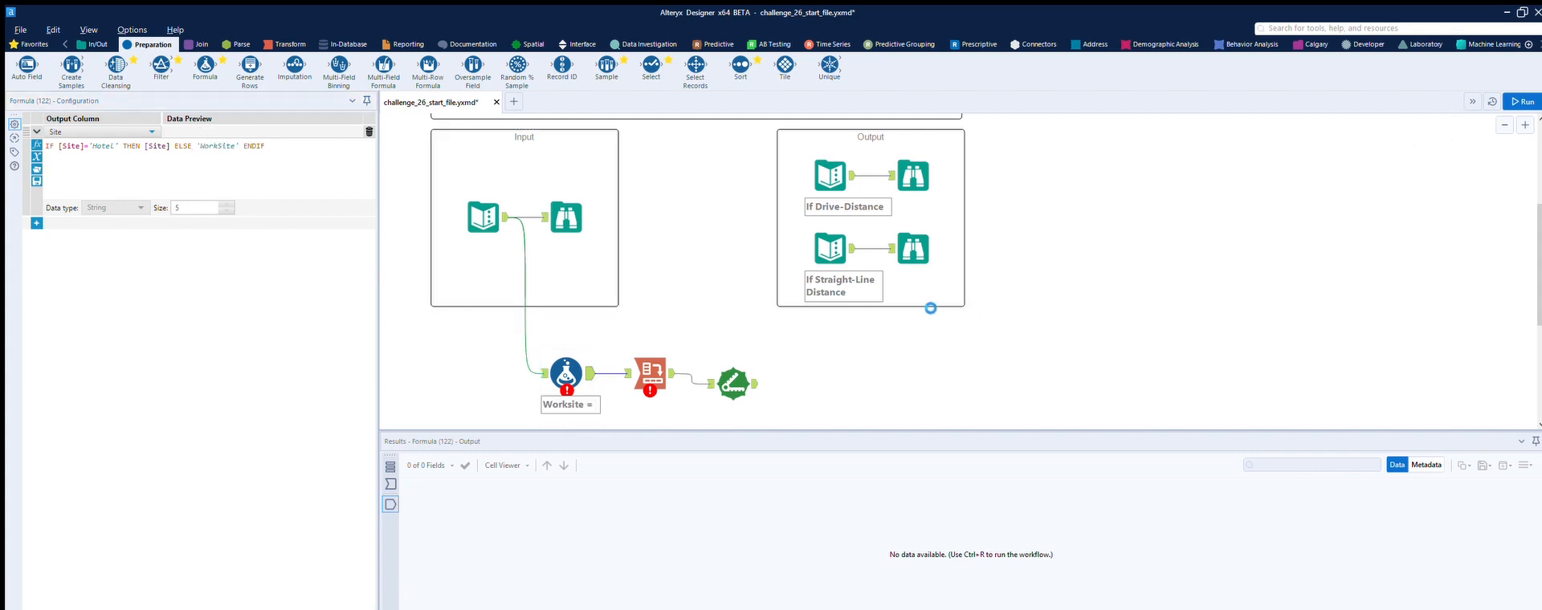
Set the Cross Tab's aggregation method to First and move the Distance tool a little farther away from it
{"action": "left_click", "coordinate": [661, 352]}
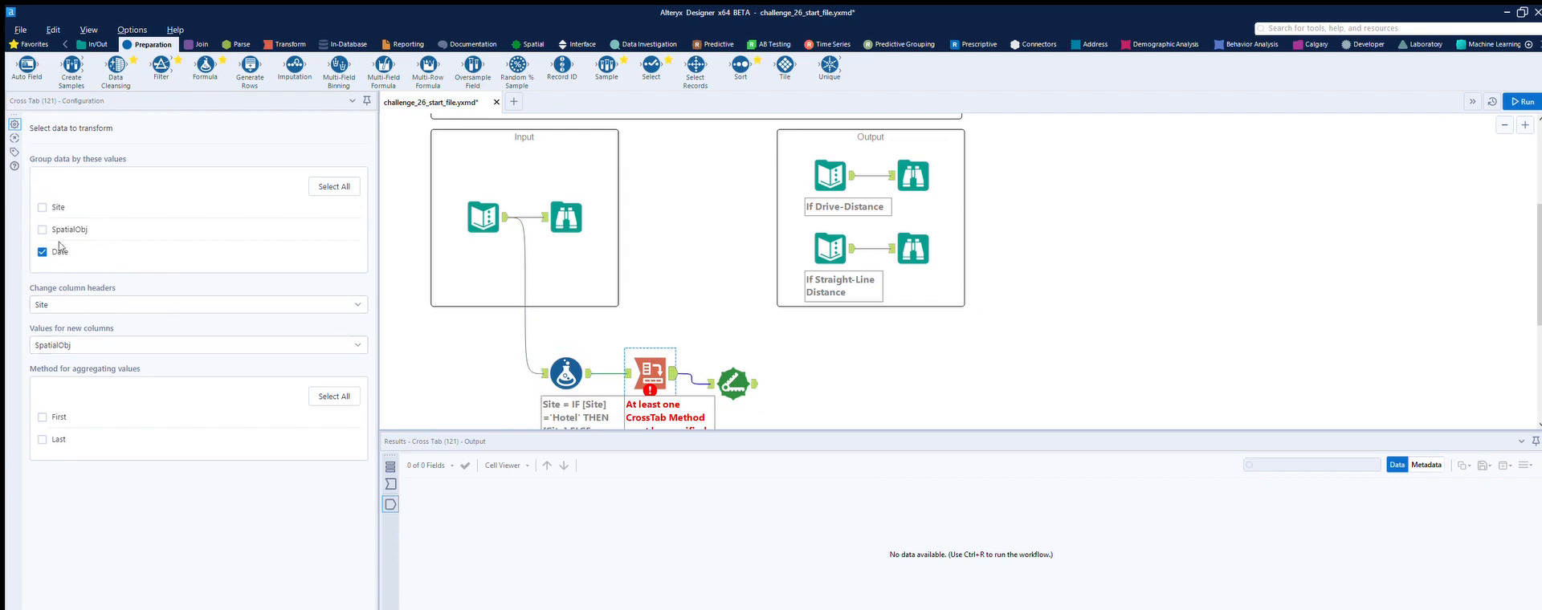
{"action": "left_click", "coordinate": [42, 417]}
{"action": "left_click", "coordinate": [770, 368]}
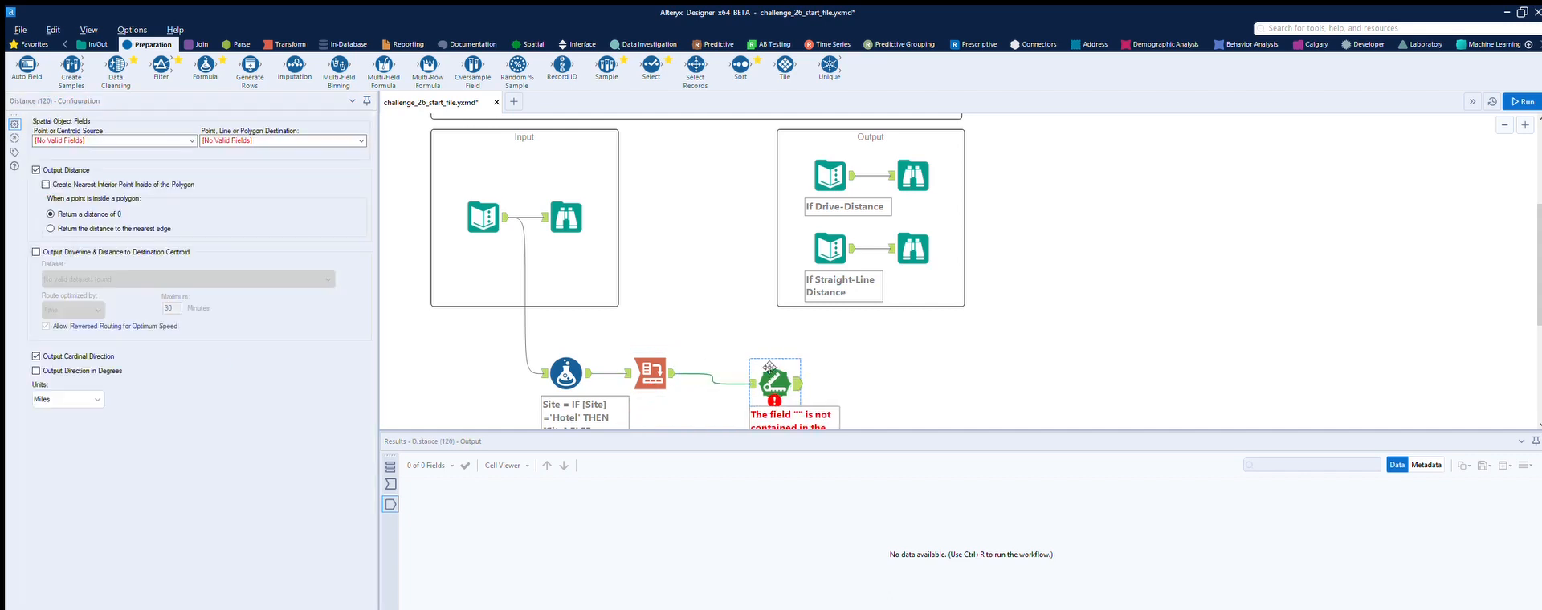
Check the Distance tool's choices for the point or centroid source field, and run the workflow
{"action": "left_click", "coordinate": [191, 140]}
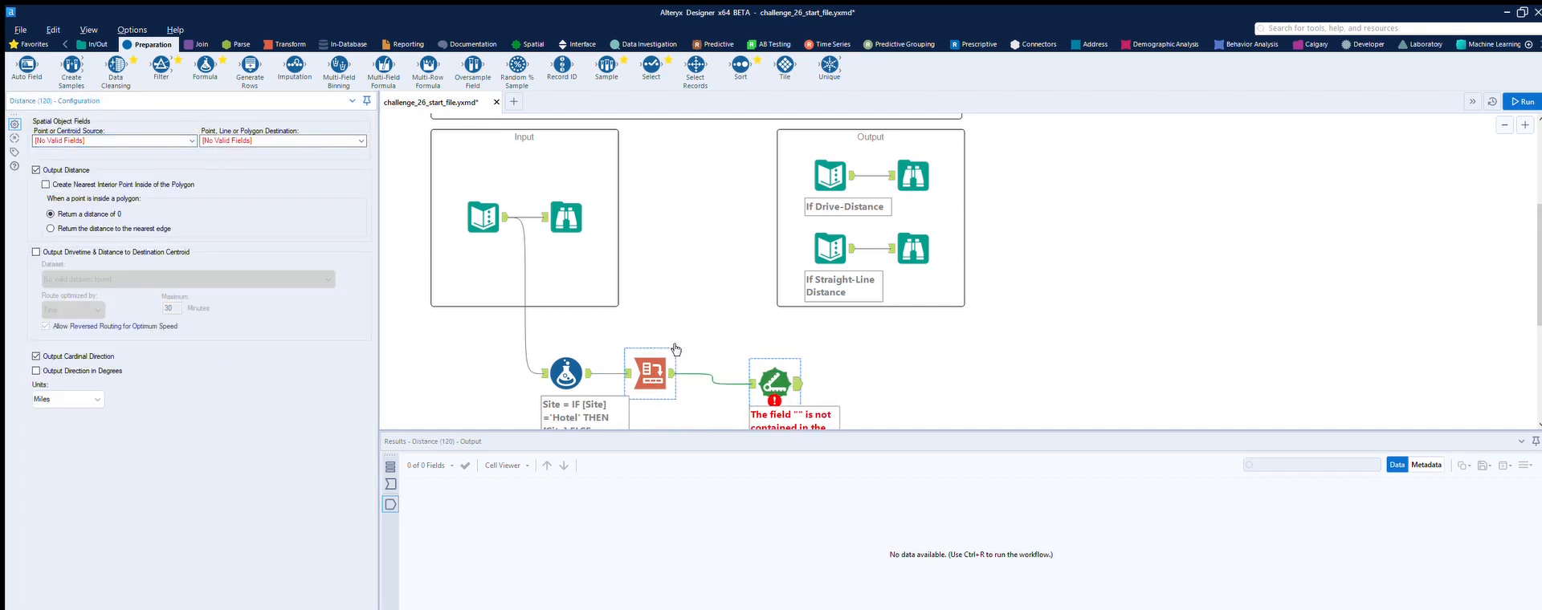
{"action": "left_click", "coordinate": [651, 374]}
{"action": "left_click", "coordinate": [770, 372]}
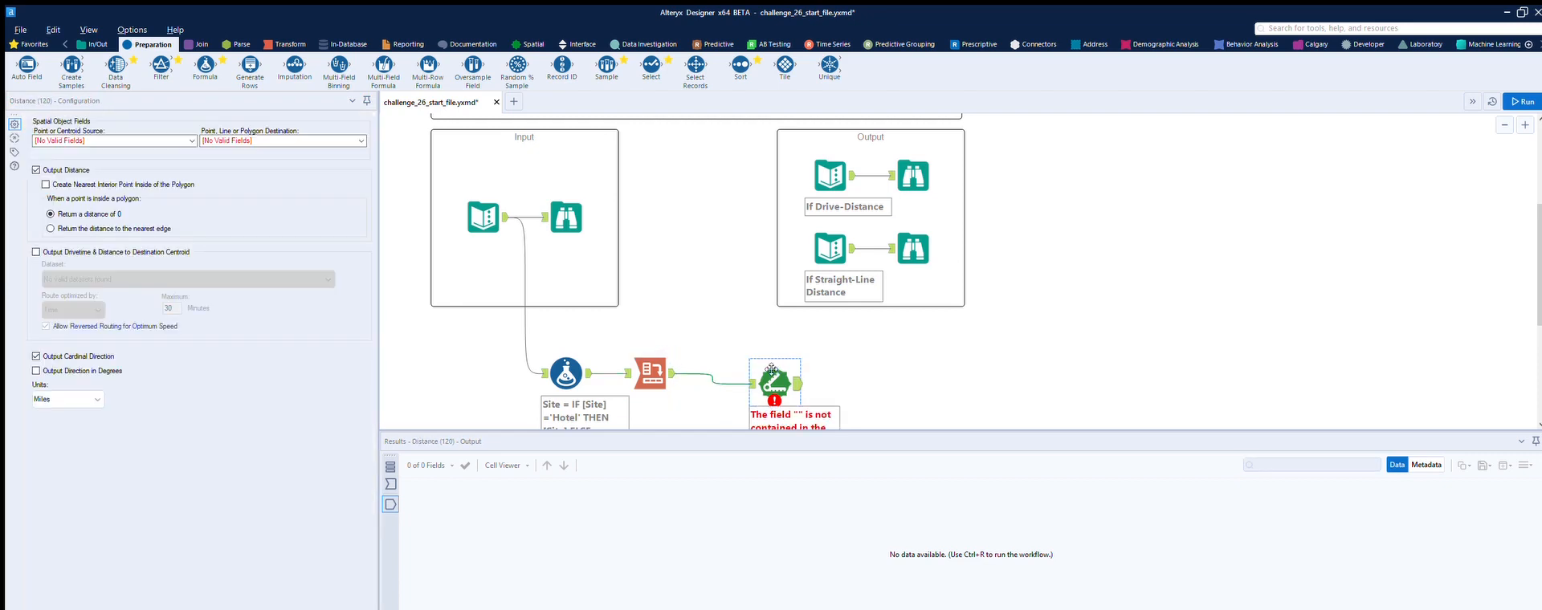
{"action": "left_click", "coordinate": [1522, 101]}
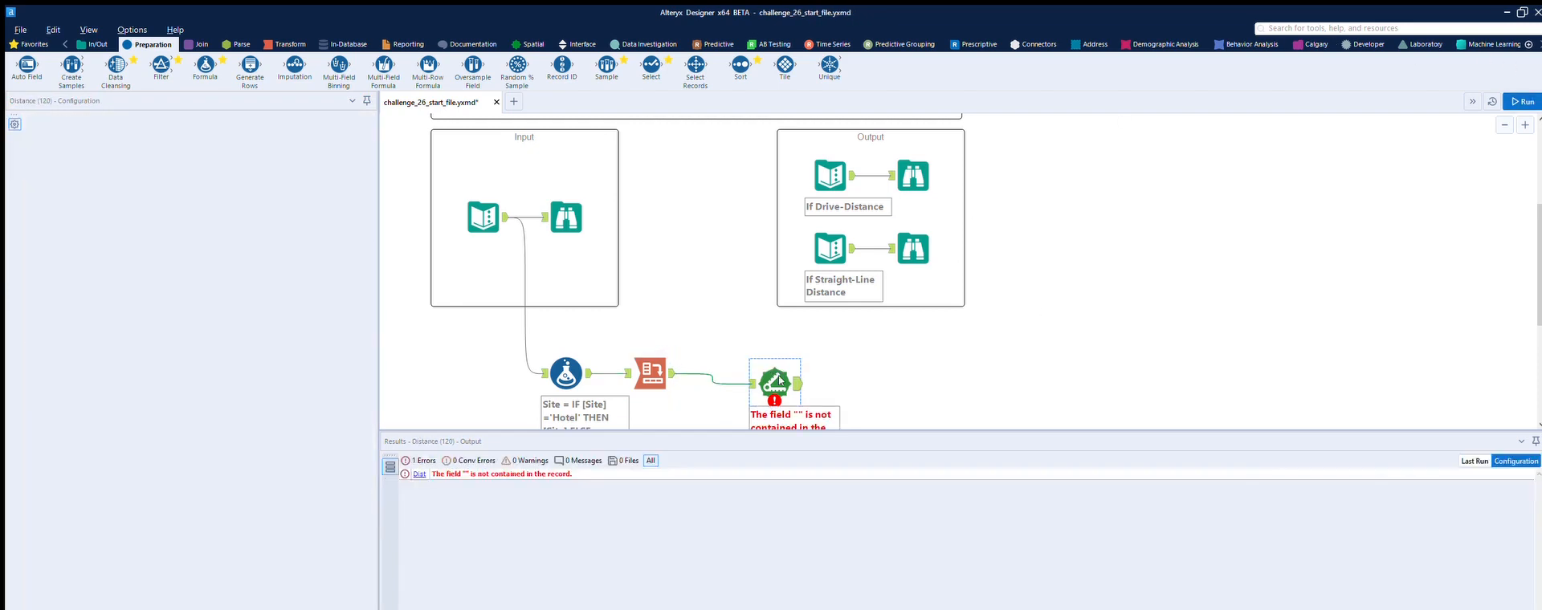
Check the Cross Tab's output and retype a letter of the 'WorkSite' value in the Formula tool's Site expression
{"action": "left_click", "coordinate": [670, 360]}
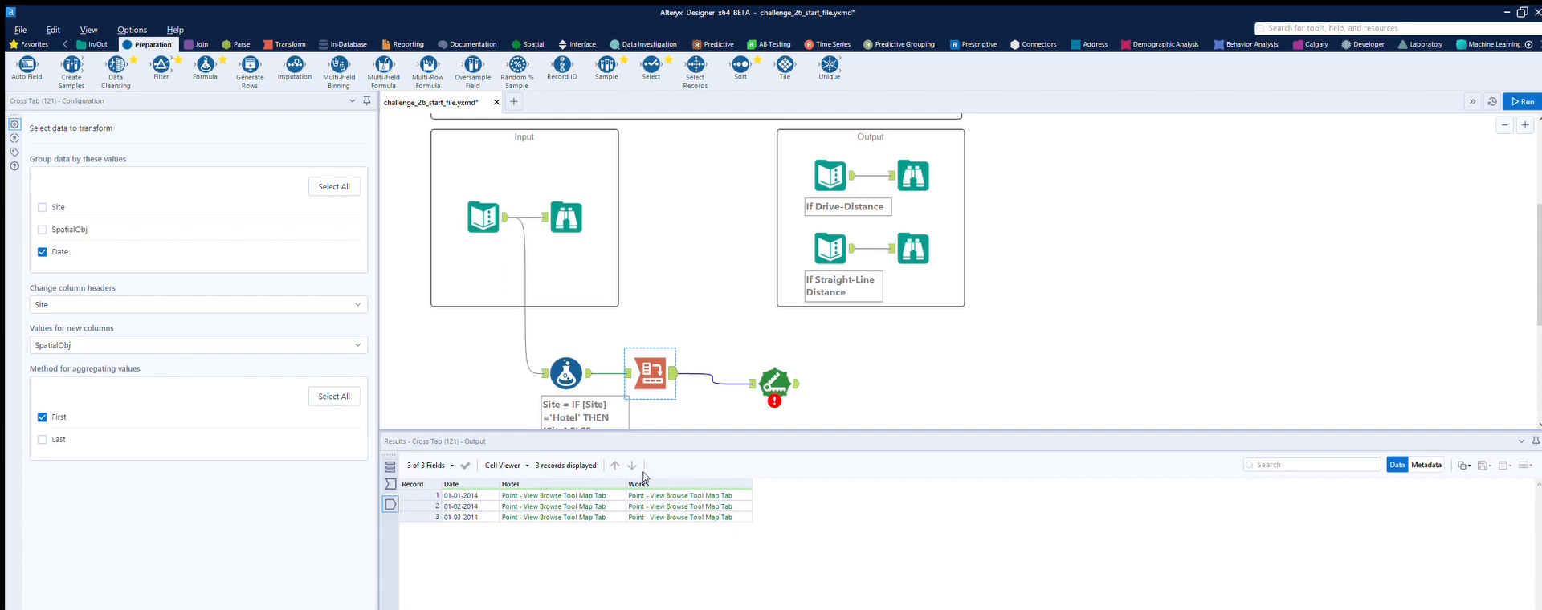
{"action": "left_click", "coordinate": [566, 373]}
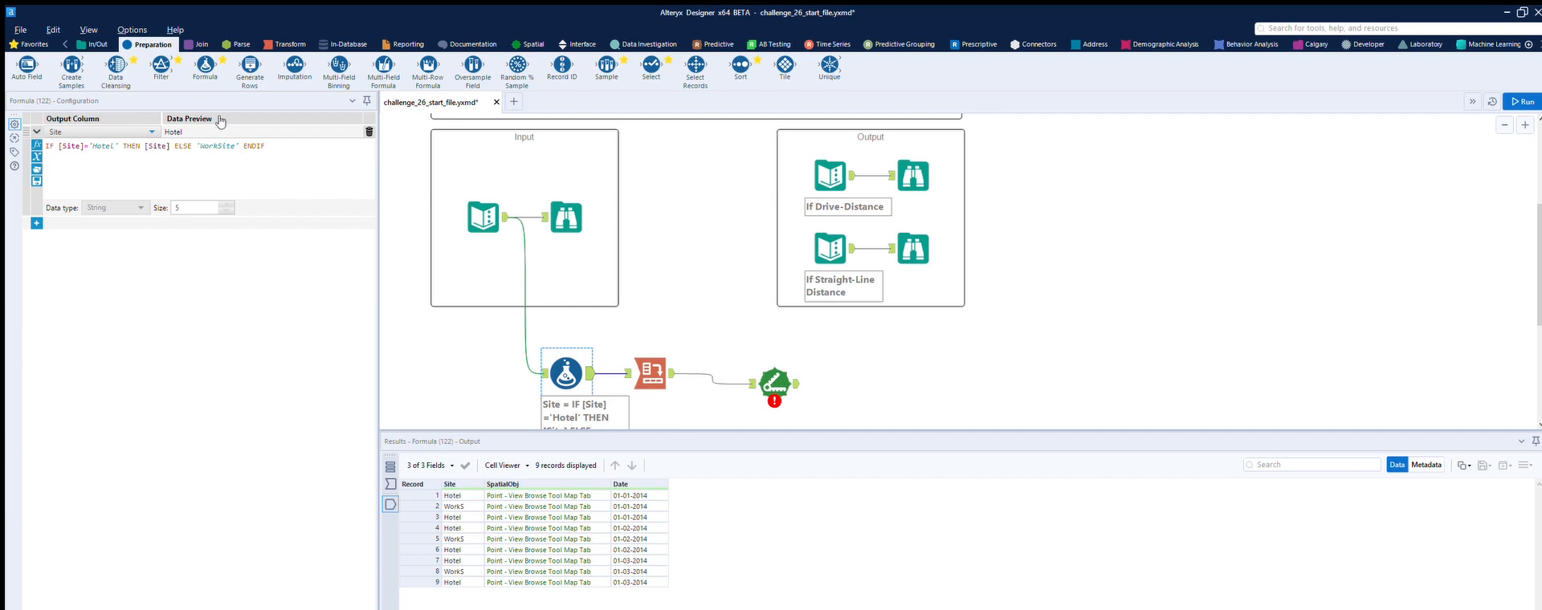
{"action": "left_click", "coordinate": [228, 146]}
{"action": "key", "text": "BackSpace"}
{"action": "type", "text": "s"}
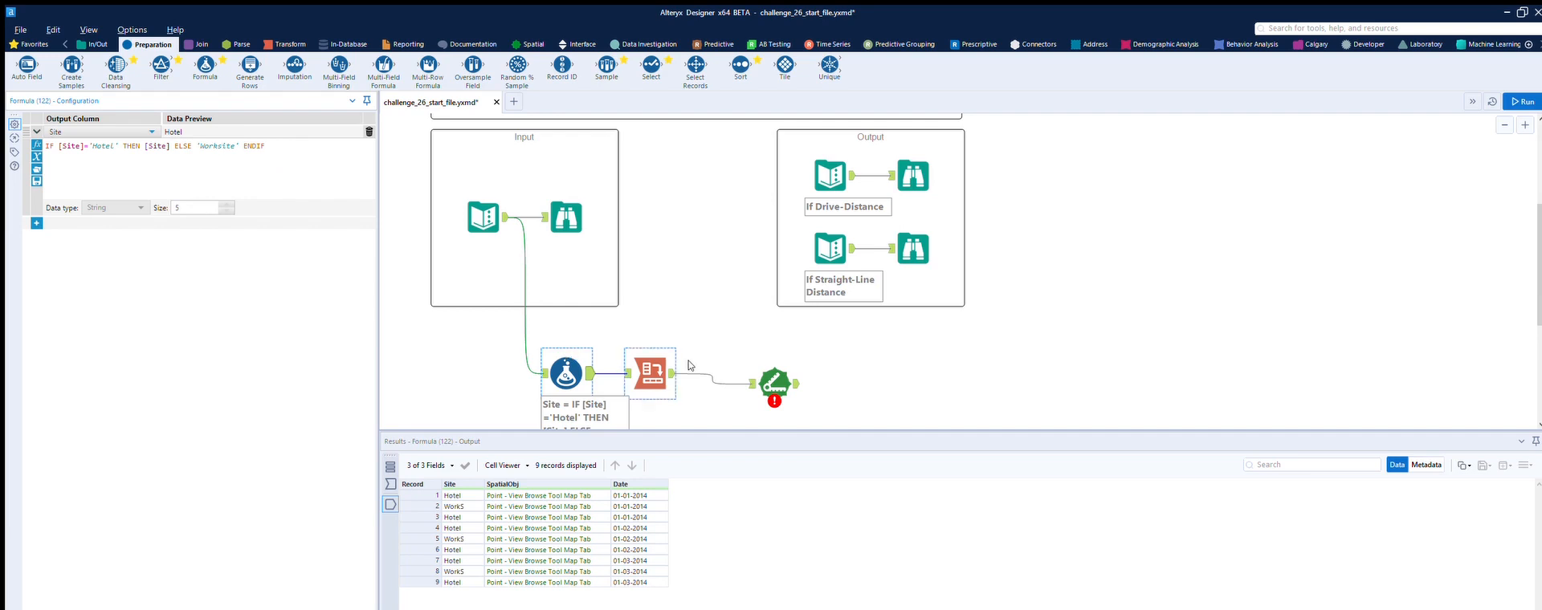
Configure the Distance tool with source Hotel and destination WorkS, turn off cardinal direction output, and run the workflow to view its results
{"action": "left_click", "coordinate": [664, 353]}
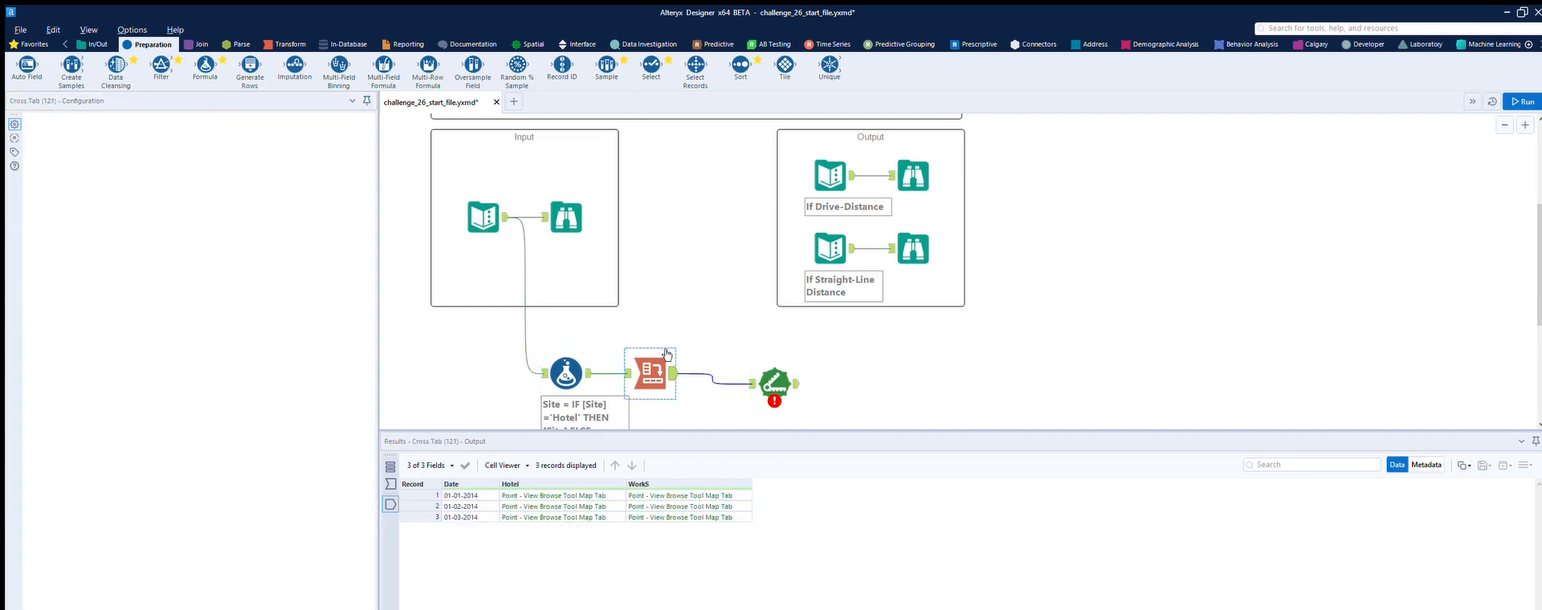
{"action": "left_click", "coordinate": [776, 368]}
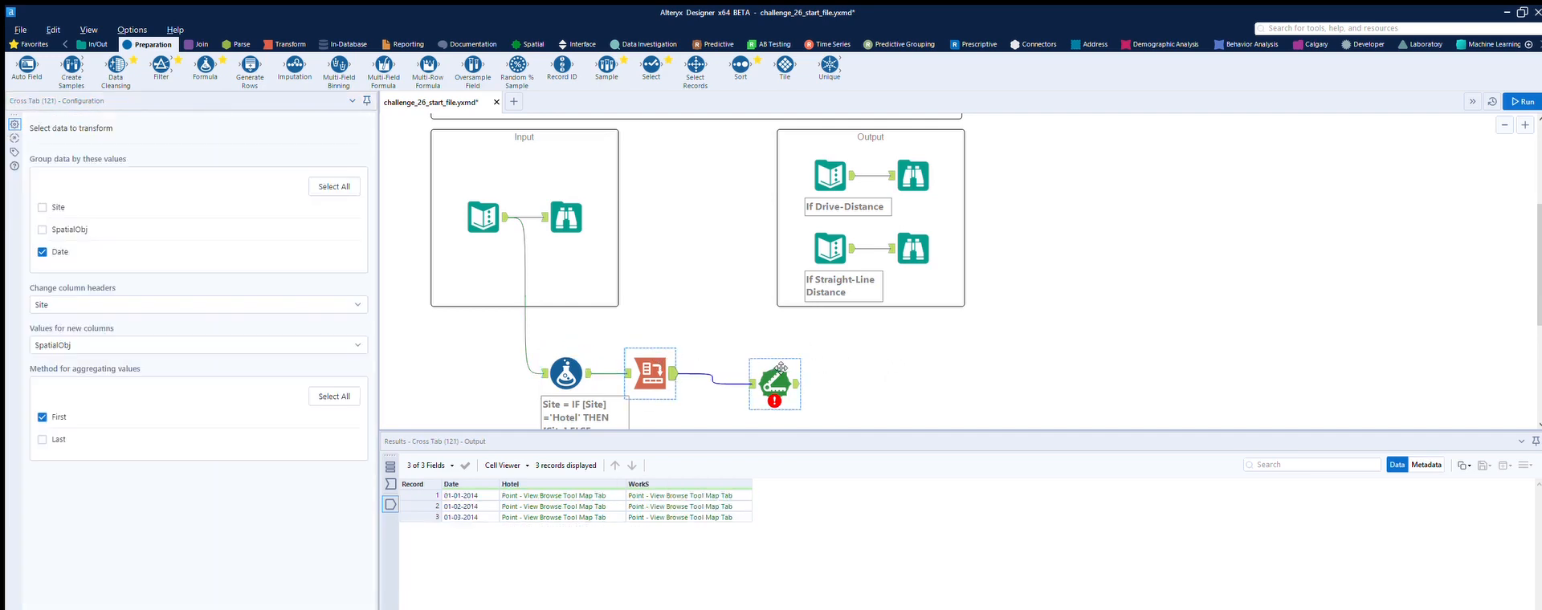
{"action": "left_click_drag", "start_coordinate": [777, 368], "coordinate": [808, 358]}
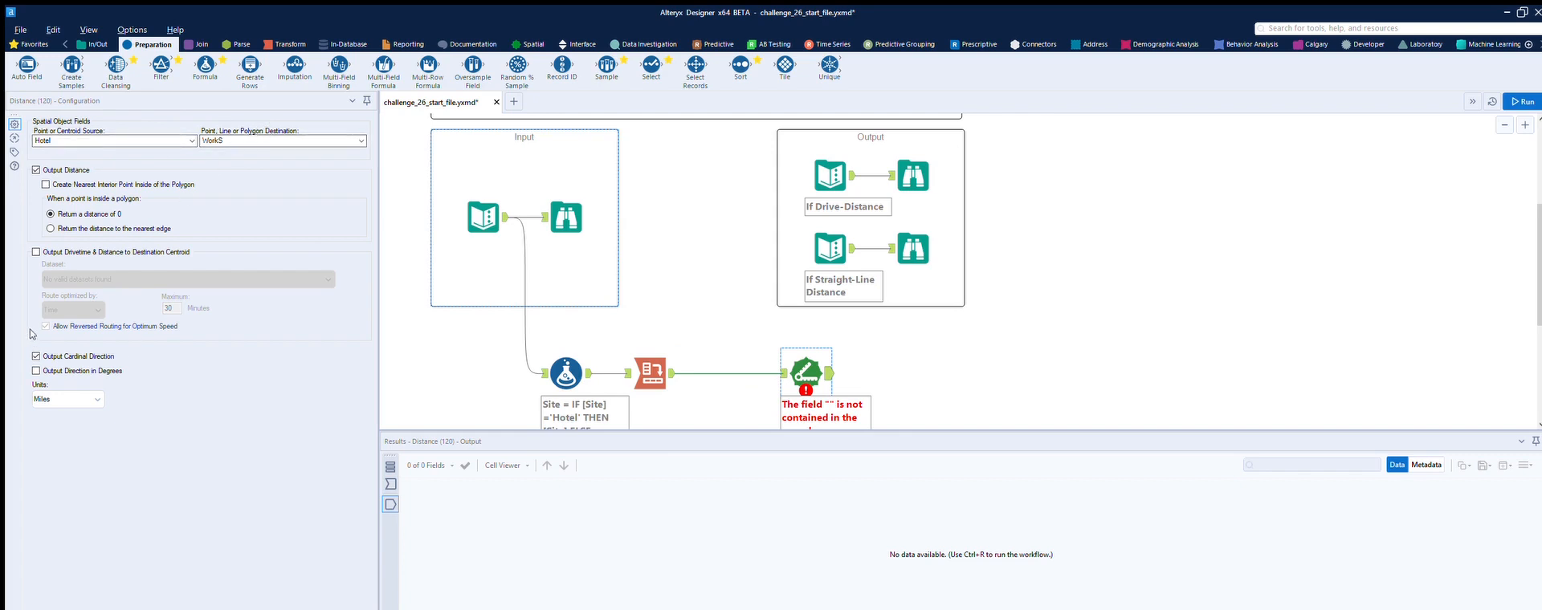
{"action": "left_click", "coordinate": [35, 356]}
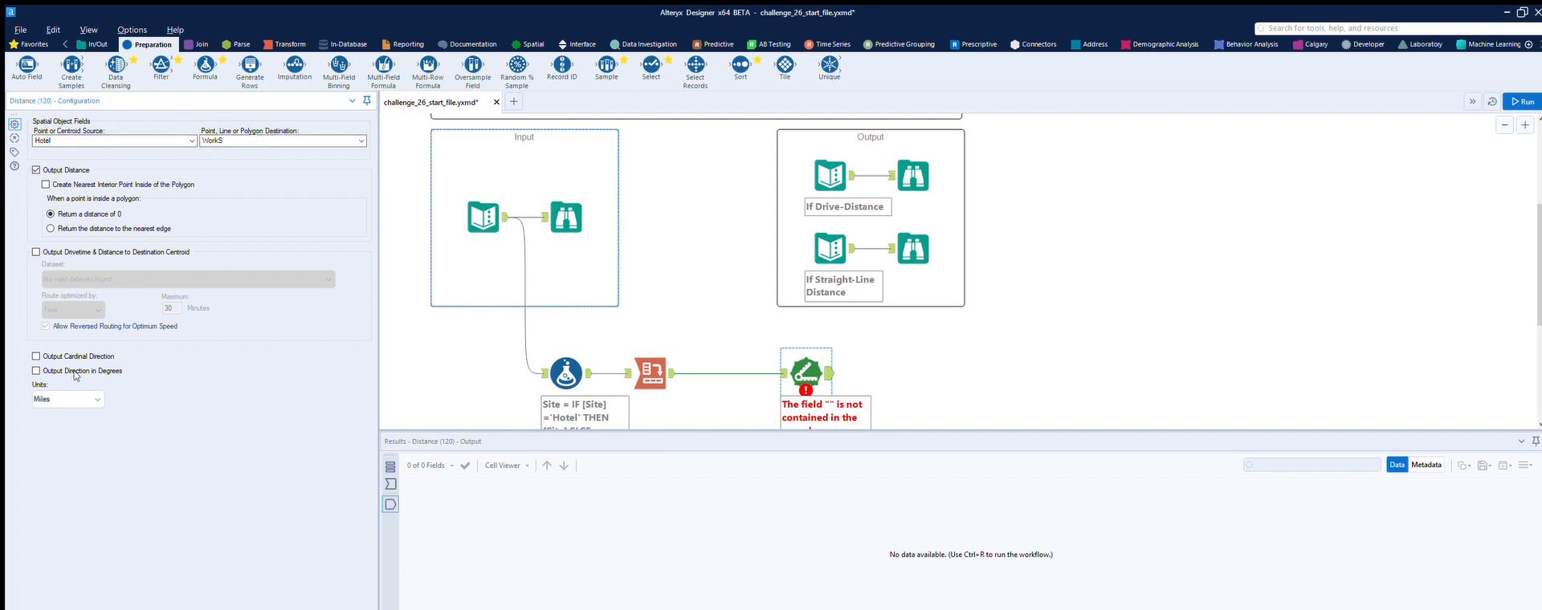
{"action": "left_click", "coordinate": [1522, 101]}
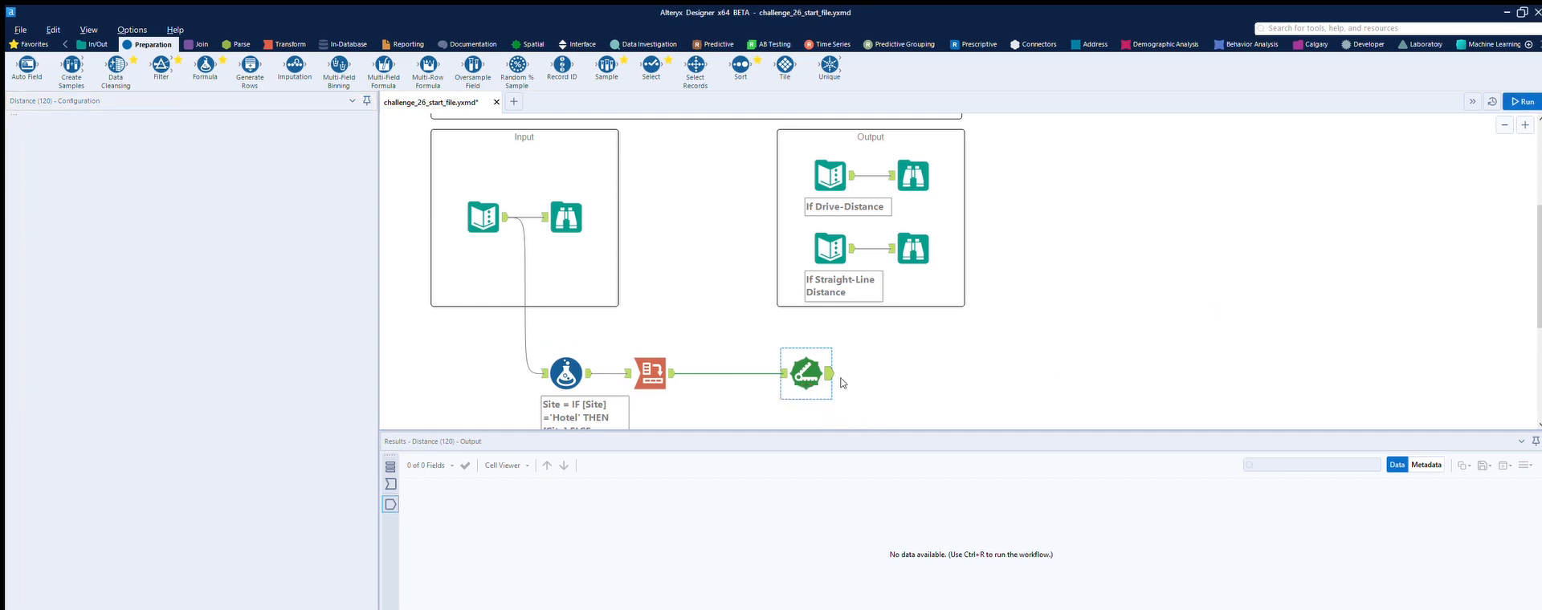
{"action": "left_click", "coordinate": [826, 361]}
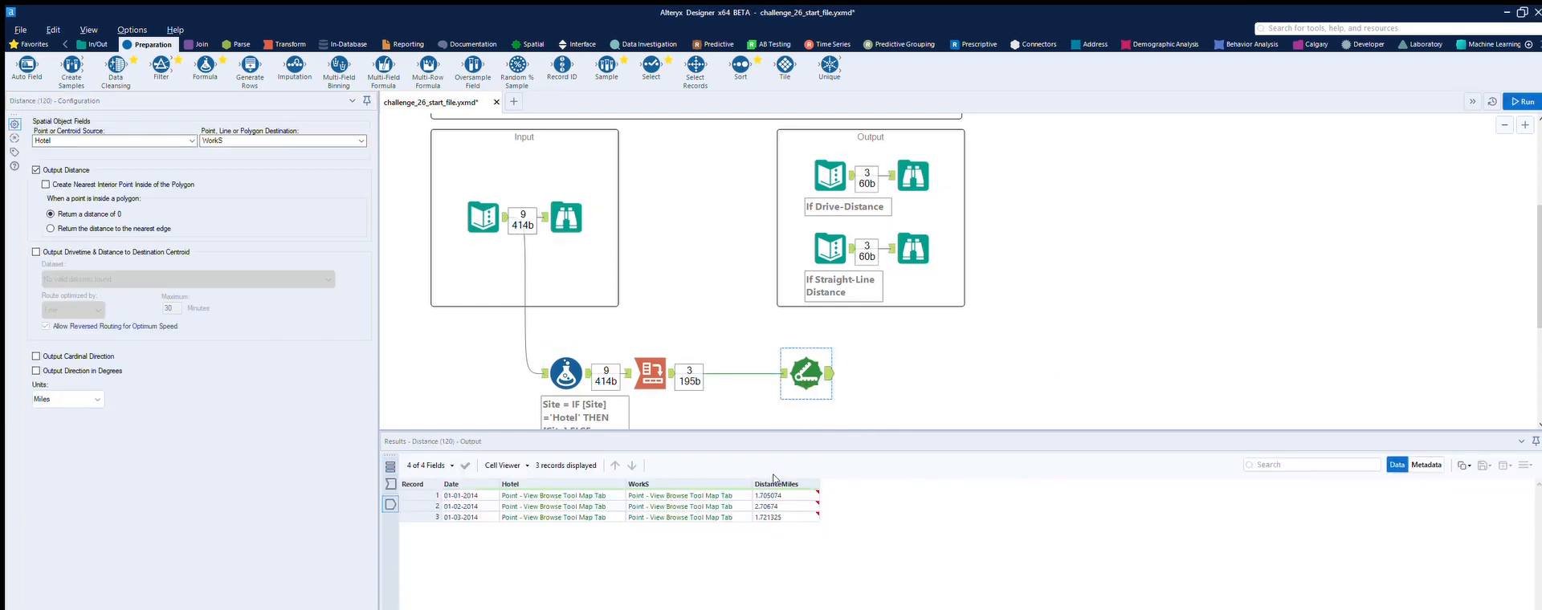
Add a Select tool after the Distance tool to rename DistanceMiles as Morning Distance, and run the workflow to check its output
{"action": "scroll", "coordinate": [937, 344], "scroll_direction": "down", "scroll_amount": 1}
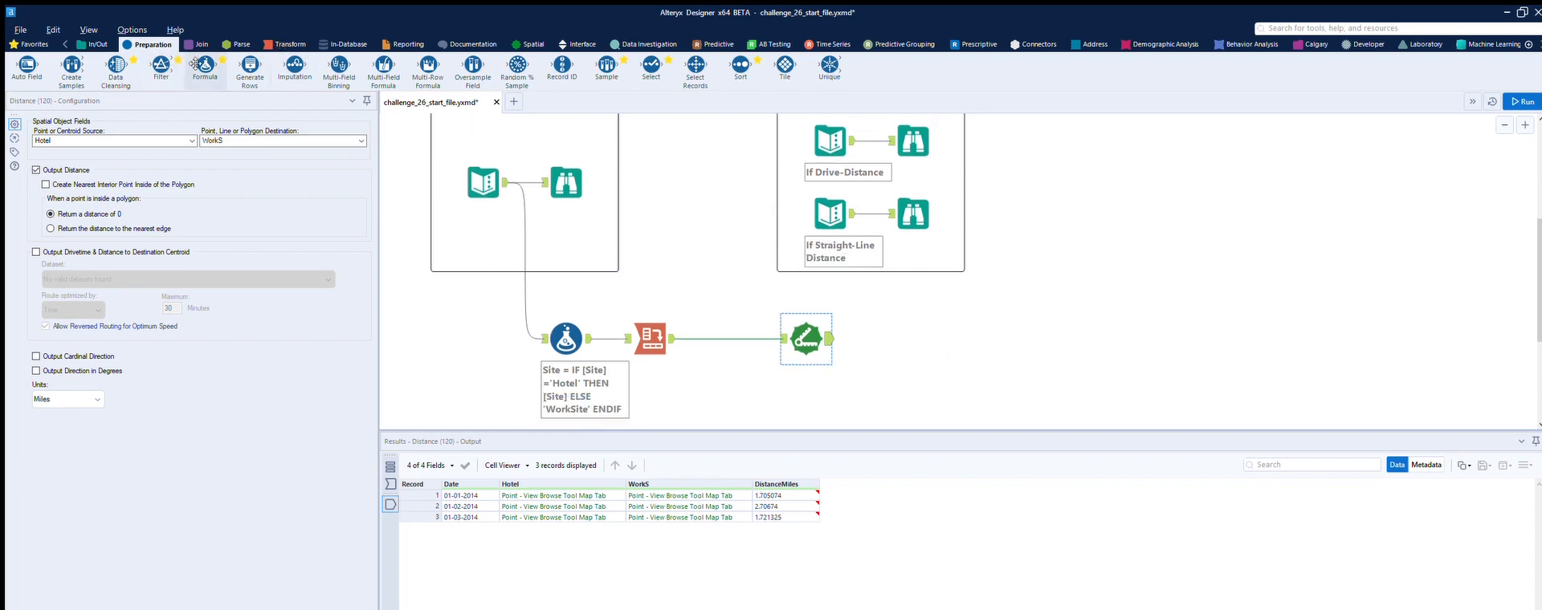
{"action": "left_click_drag", "start_coordinate": [903, 339], "coordinate": [902, 338]}
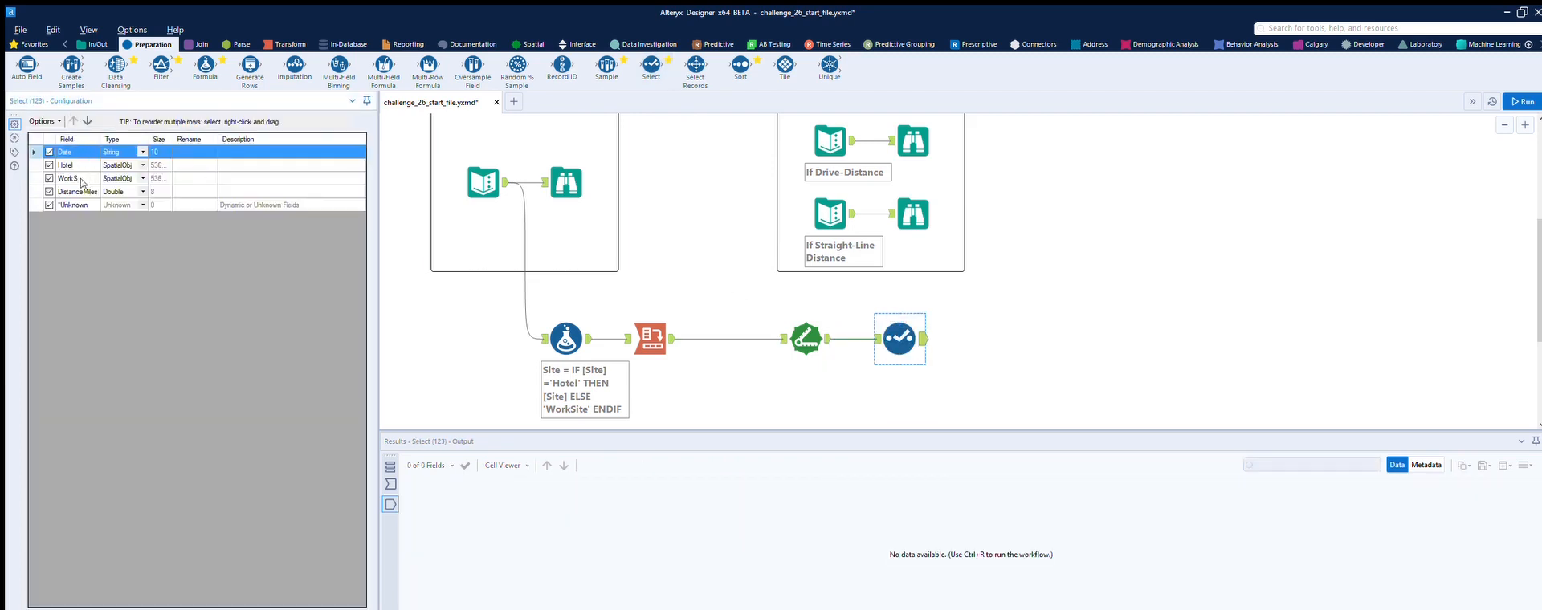
{"action": "left_click", "coordinate": [189, 191]}
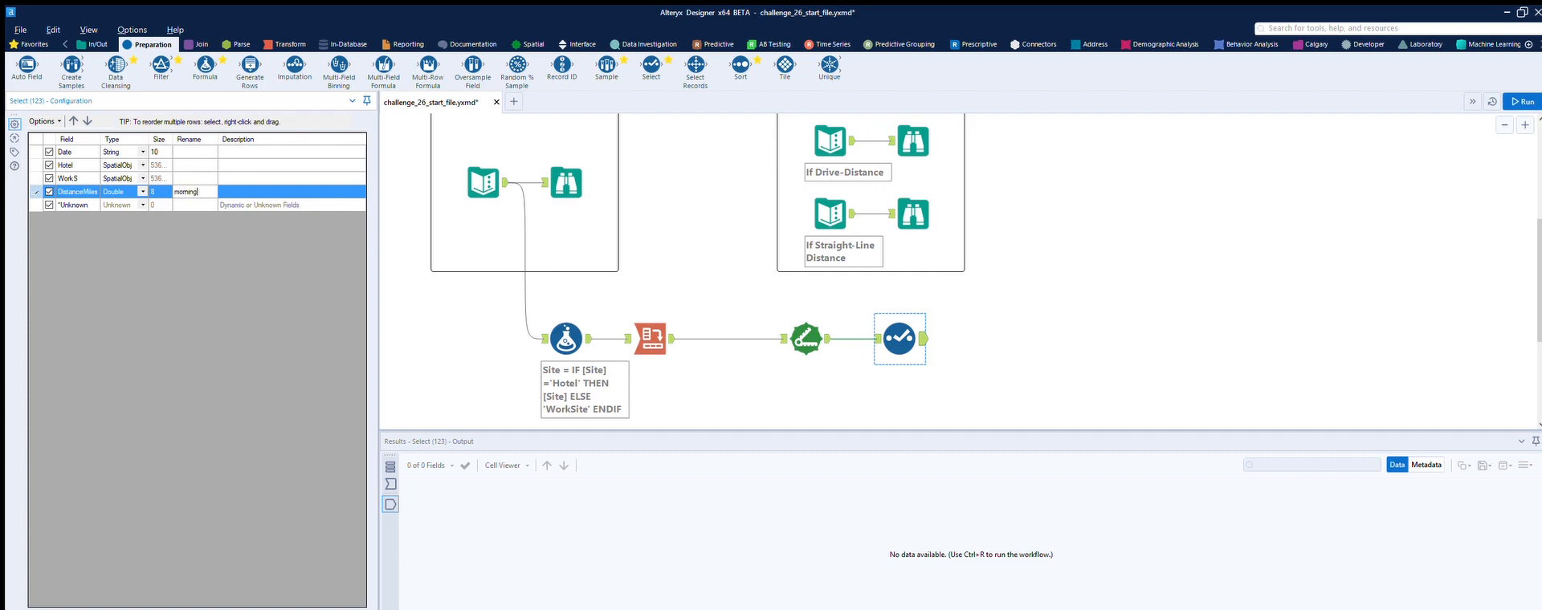
{"action": "type", "text": "morning Distance"}
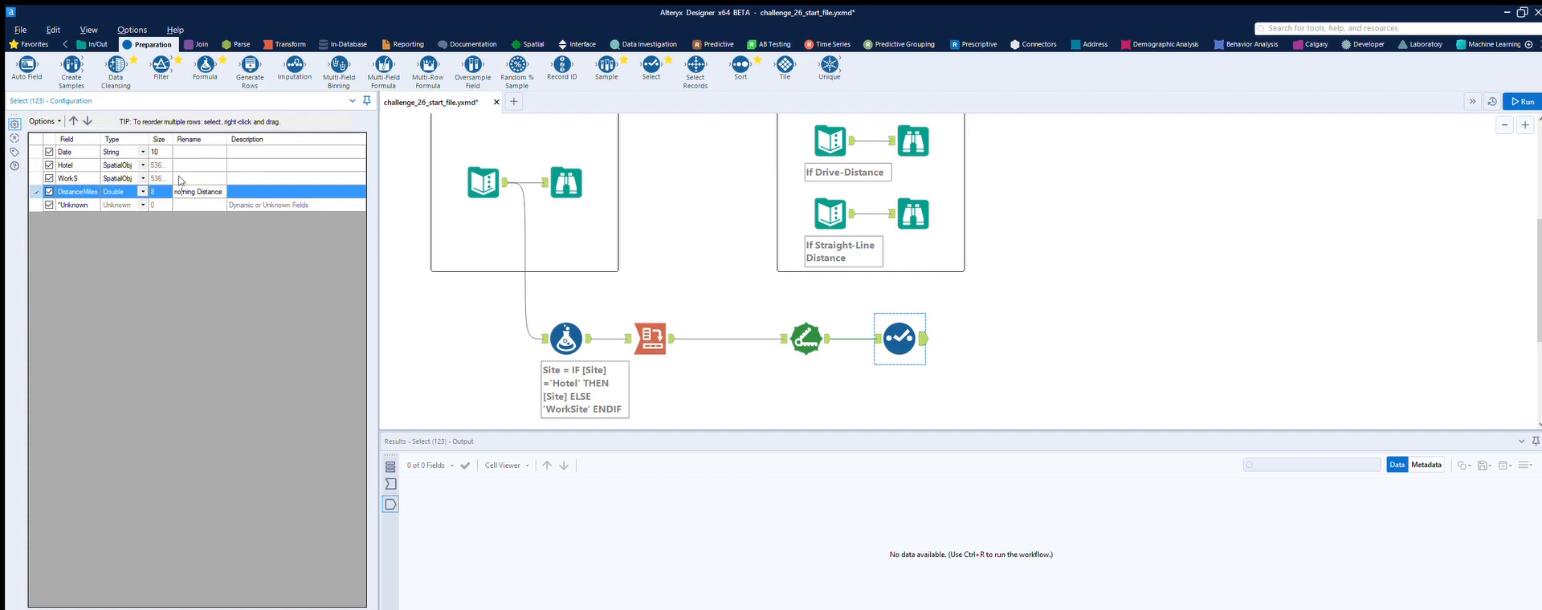
{"action": "key", "text": "Home"}
{"action": "key", "text": "Delete"}
{"action": "type", "text": "M"}
{"action": "left_click", "coordinate": [906, 351]}
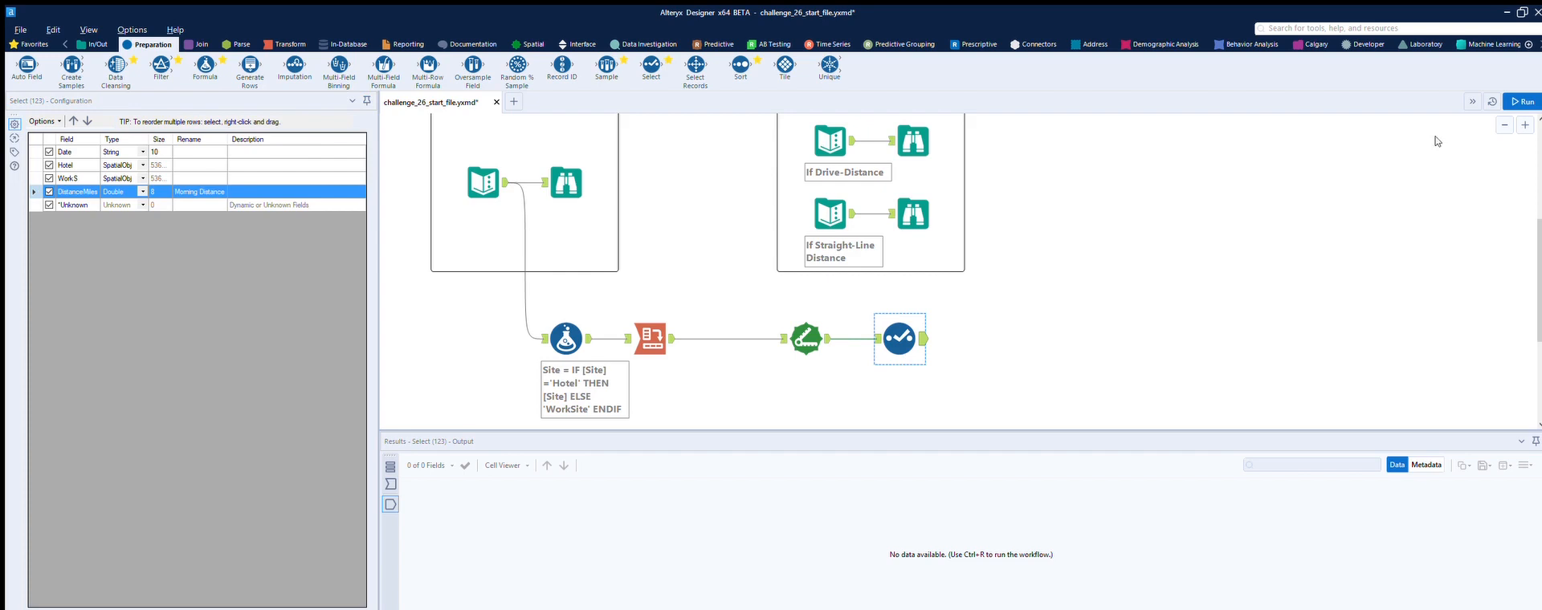
{"action": "left_click", "coordinate": [1518, 93]}
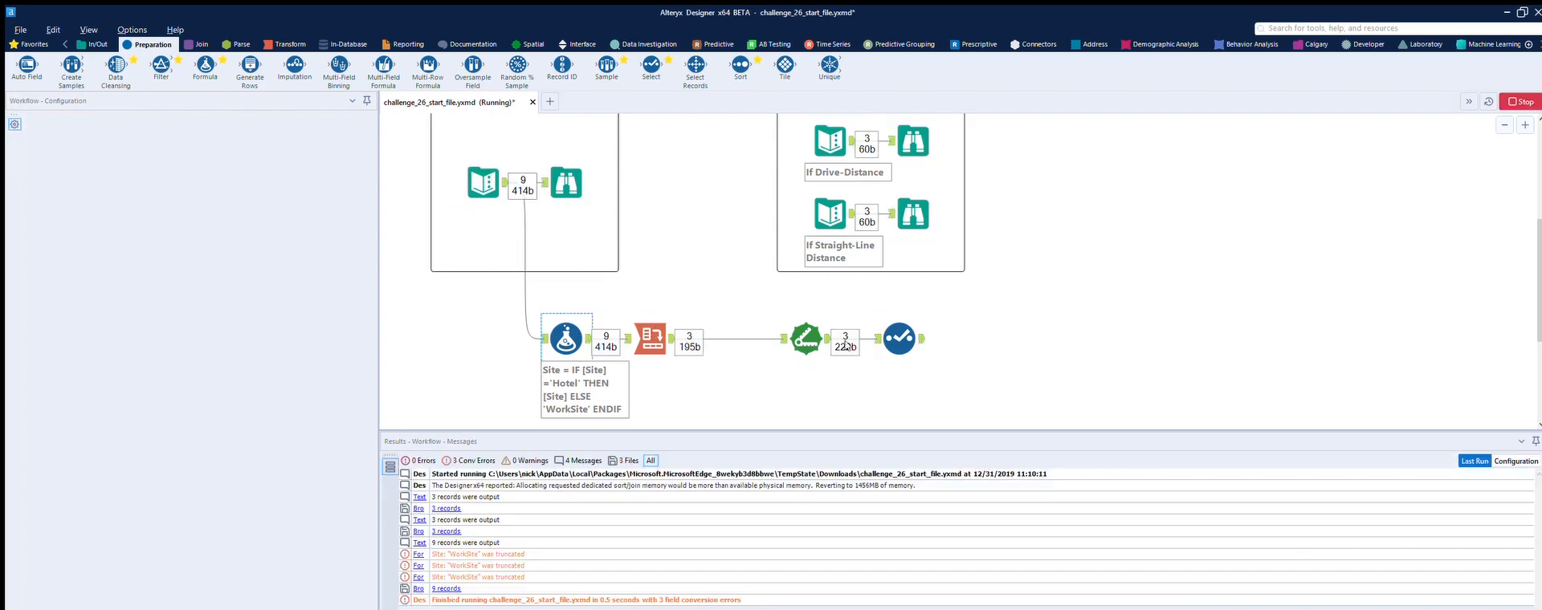
{"action": "left_click", "coordinate": [920, 323]}
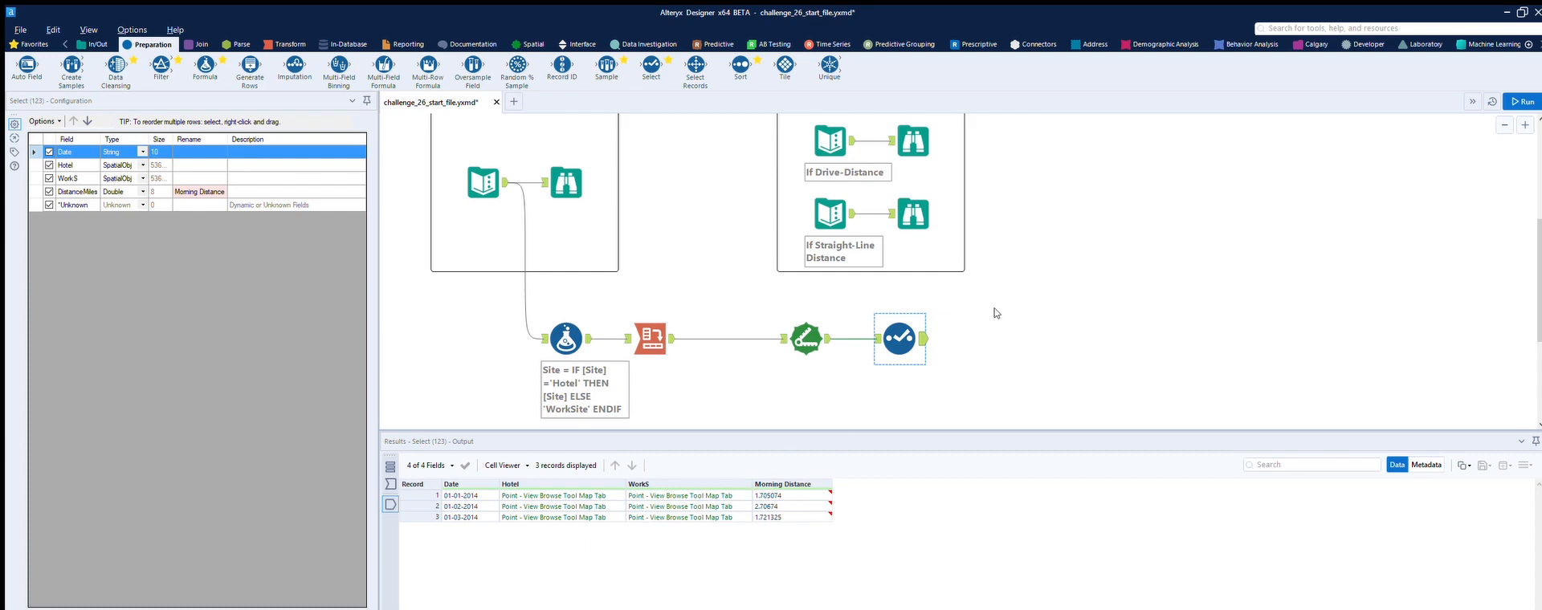
Duplicate the Formula, Cross Tab, Distance and Select tools as a second branch below the original, fed by the same input
{"action": "left_click_drag", "start_coordinate": [984, 379], "coordinate": [510, 298]}
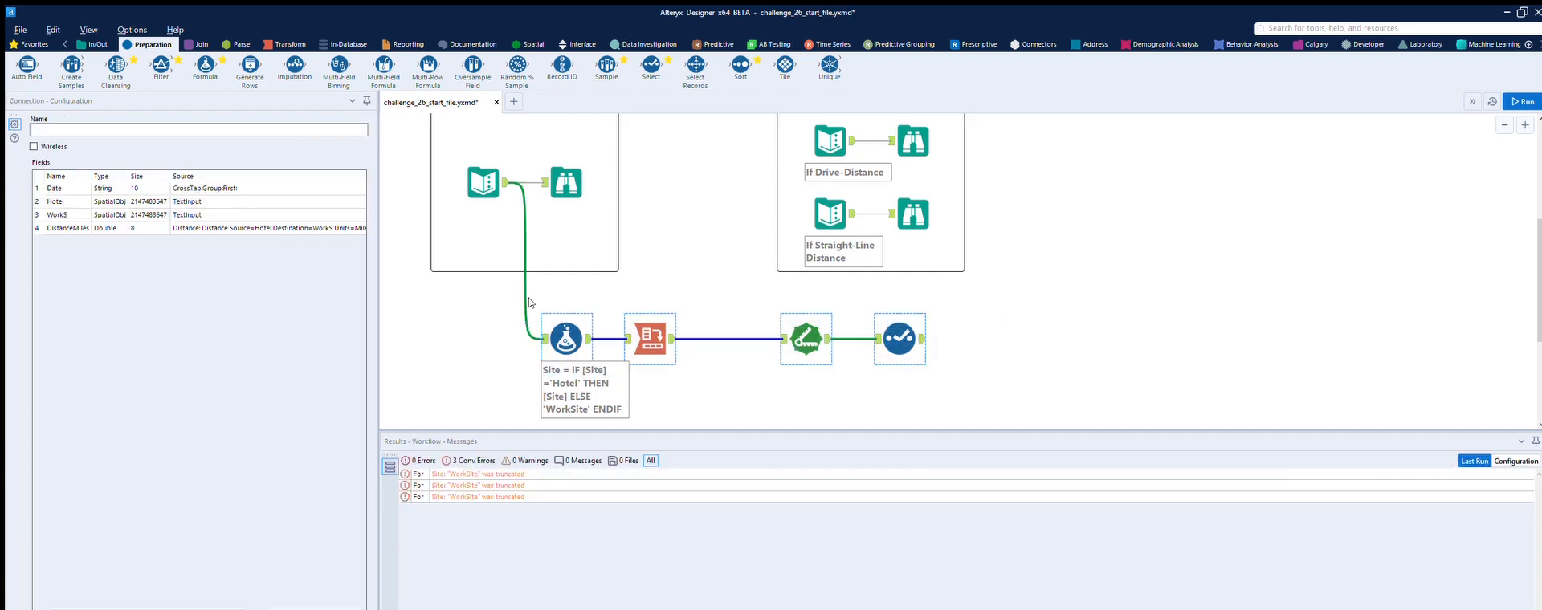
{"action": "scroll", "coordinate": [567, 321], "scroll_direction": "down", "scroll_amount": 2}
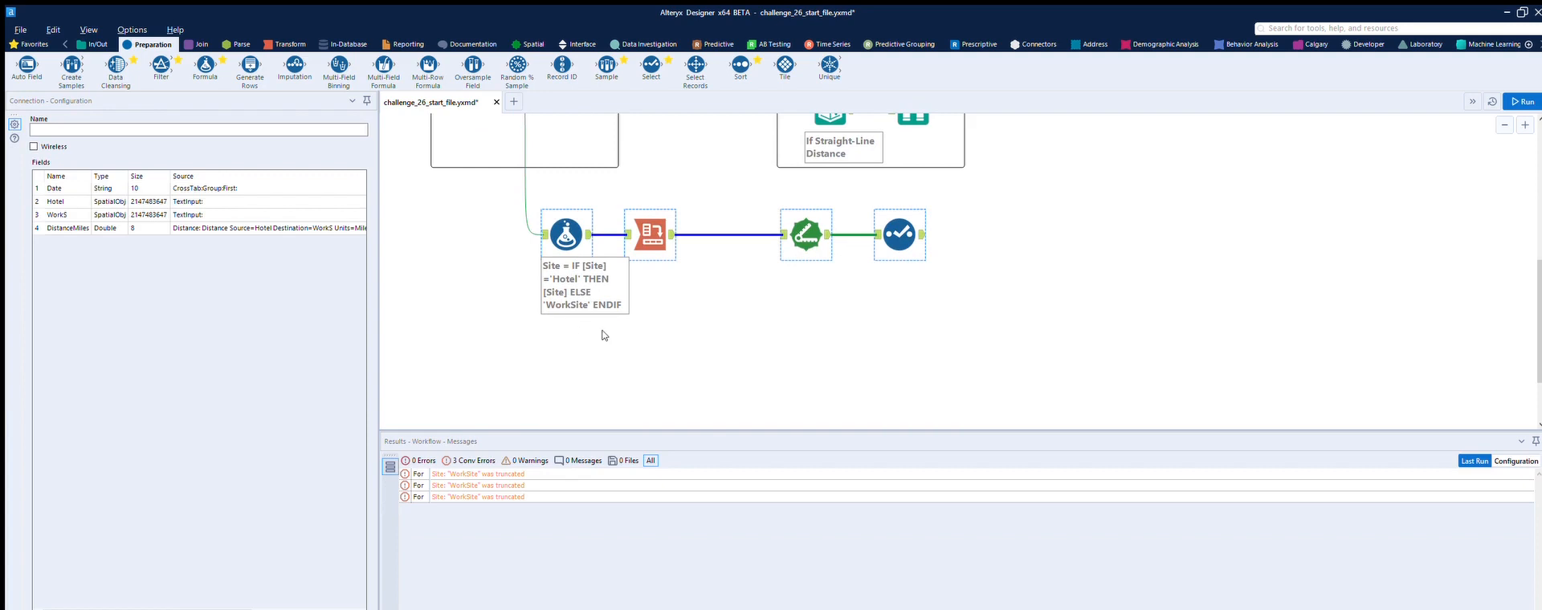
{"action": "key", "text": "ctrl+c"}
{"action": "key", "text": "ctrl+v"}
{"action": "left_click_drag", "start_coordinate": [605, 345], "coordinate": [575, 323]}
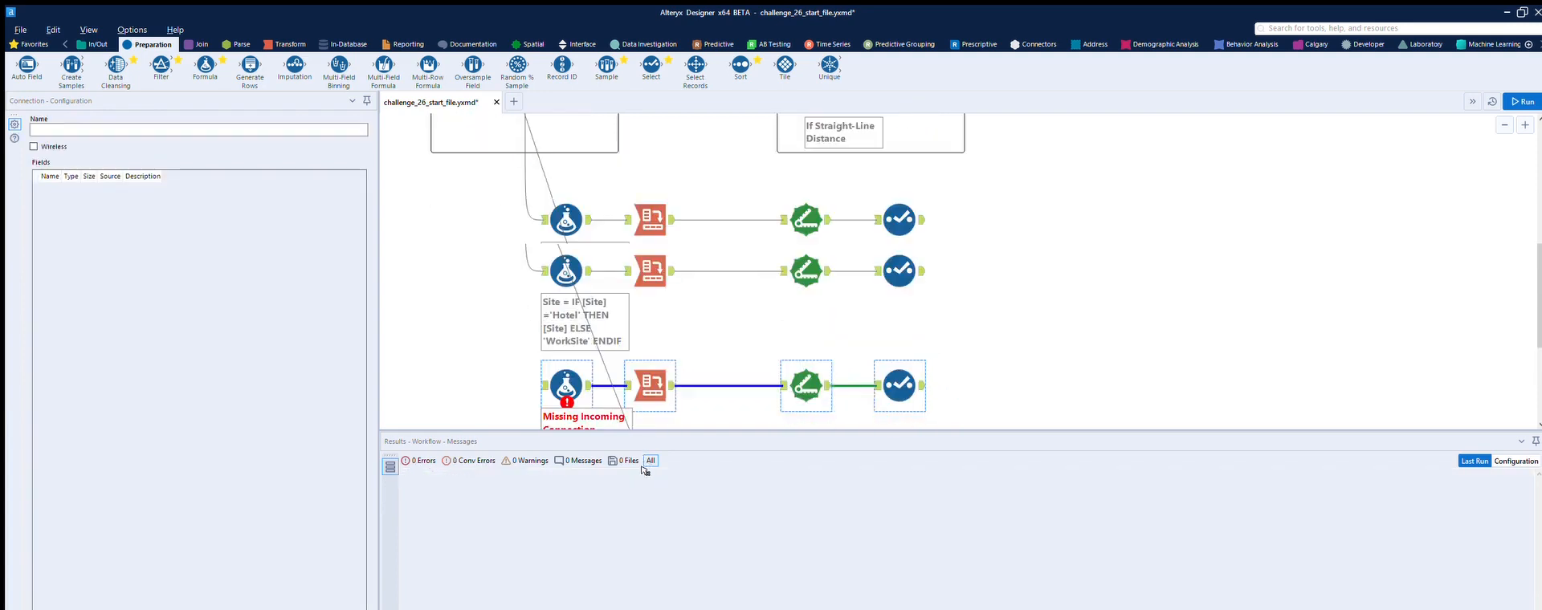
{"action": "left_click_drag", "start_coordinate": [642, 468], "coordinate": [545, 280]}
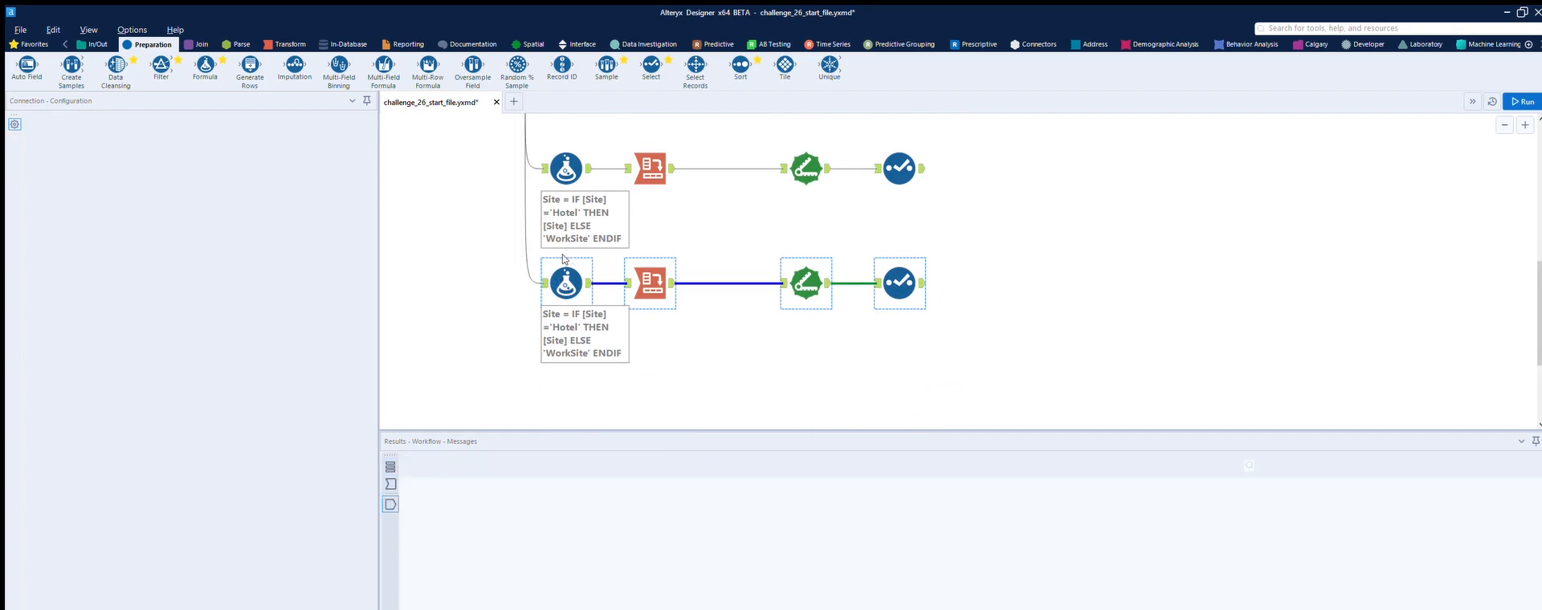
Set the aggregation method of the second branch's Cross Tab to Last only
{"action": "left_click", "coordinate": [565, 269]}
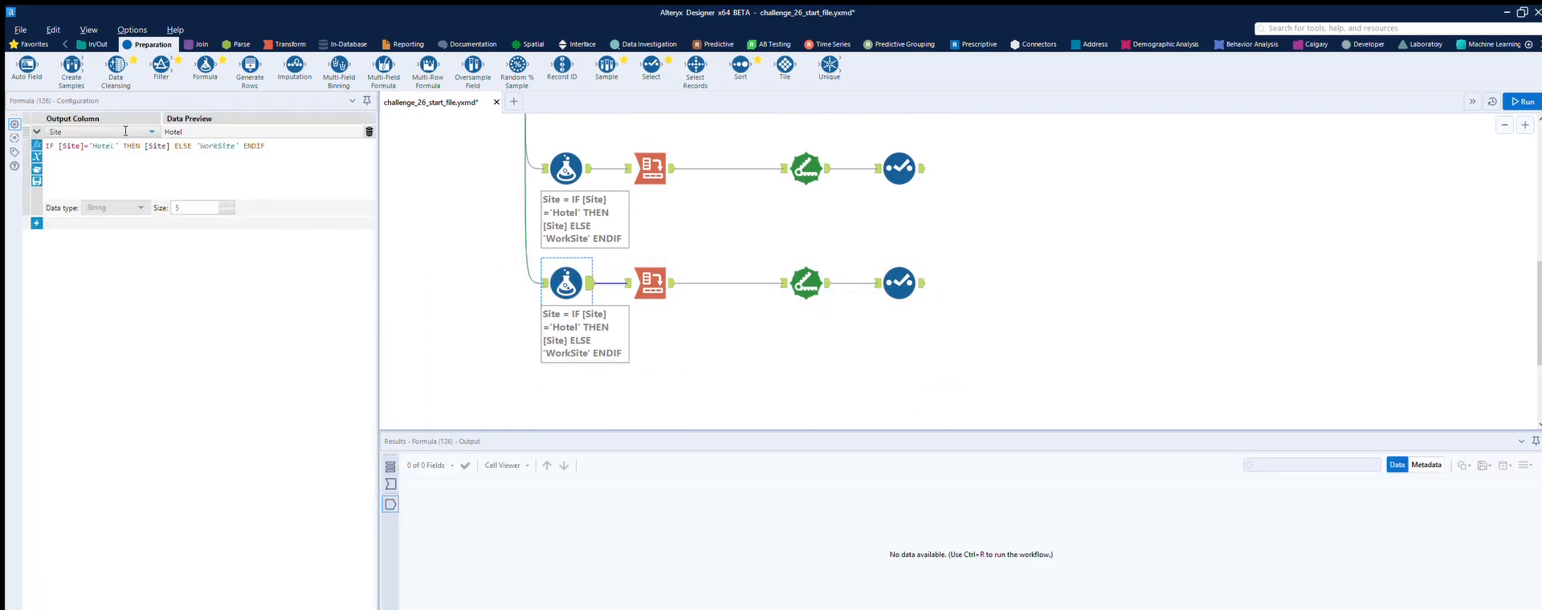
{"action": "left_click", "coordinate": [655, 261]}
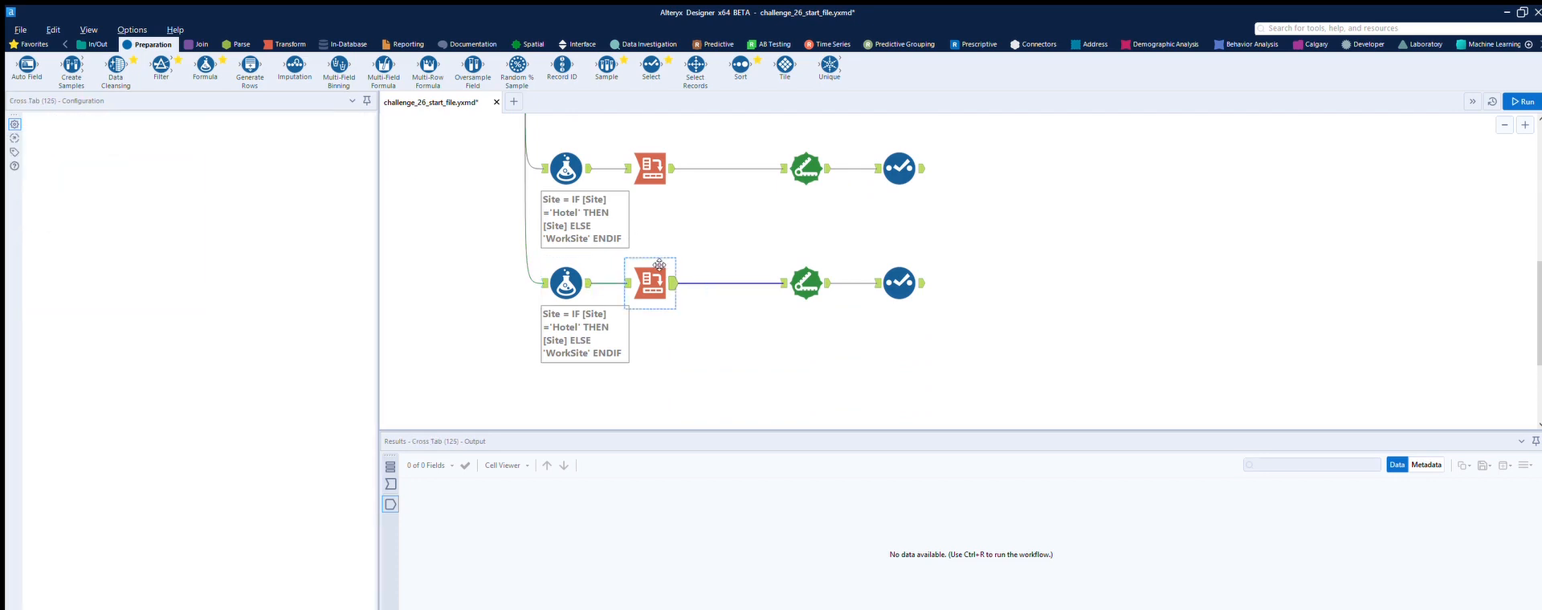
{"action": "left_click", "coordinate": [43, 419]}
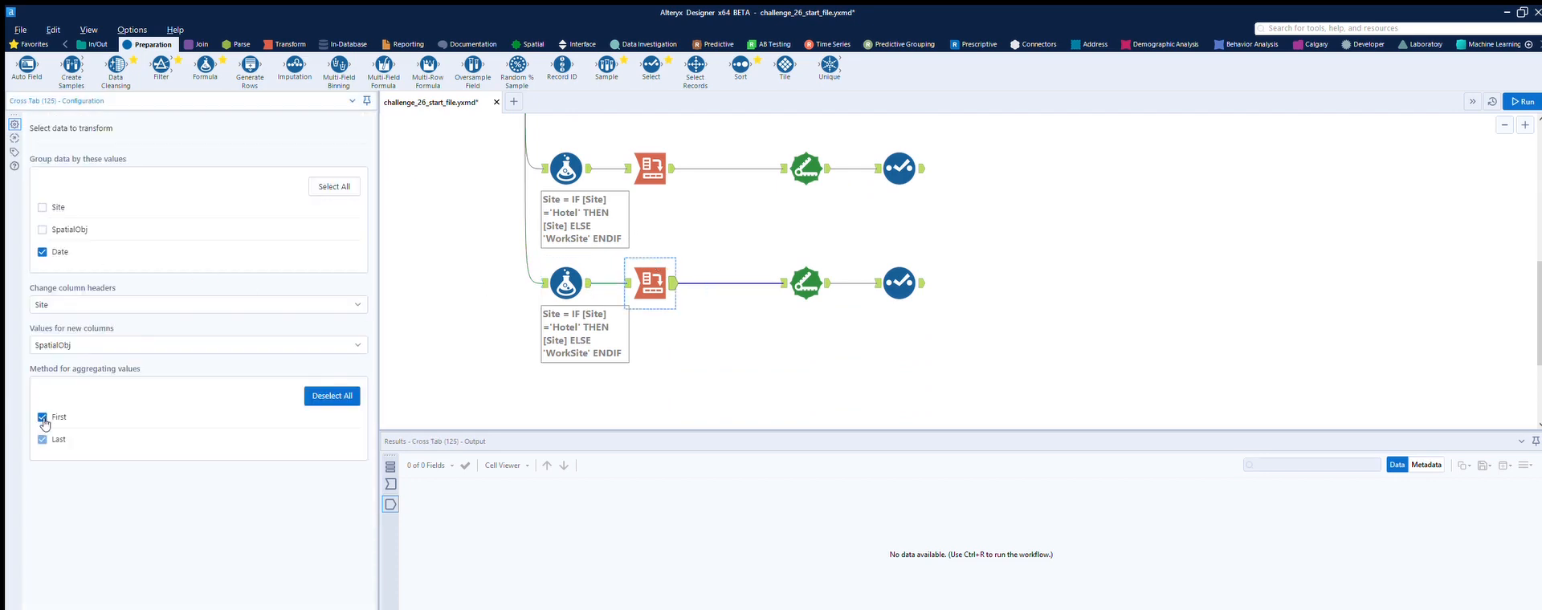
{"action": "left_click", "coordinate": [43, 418]}
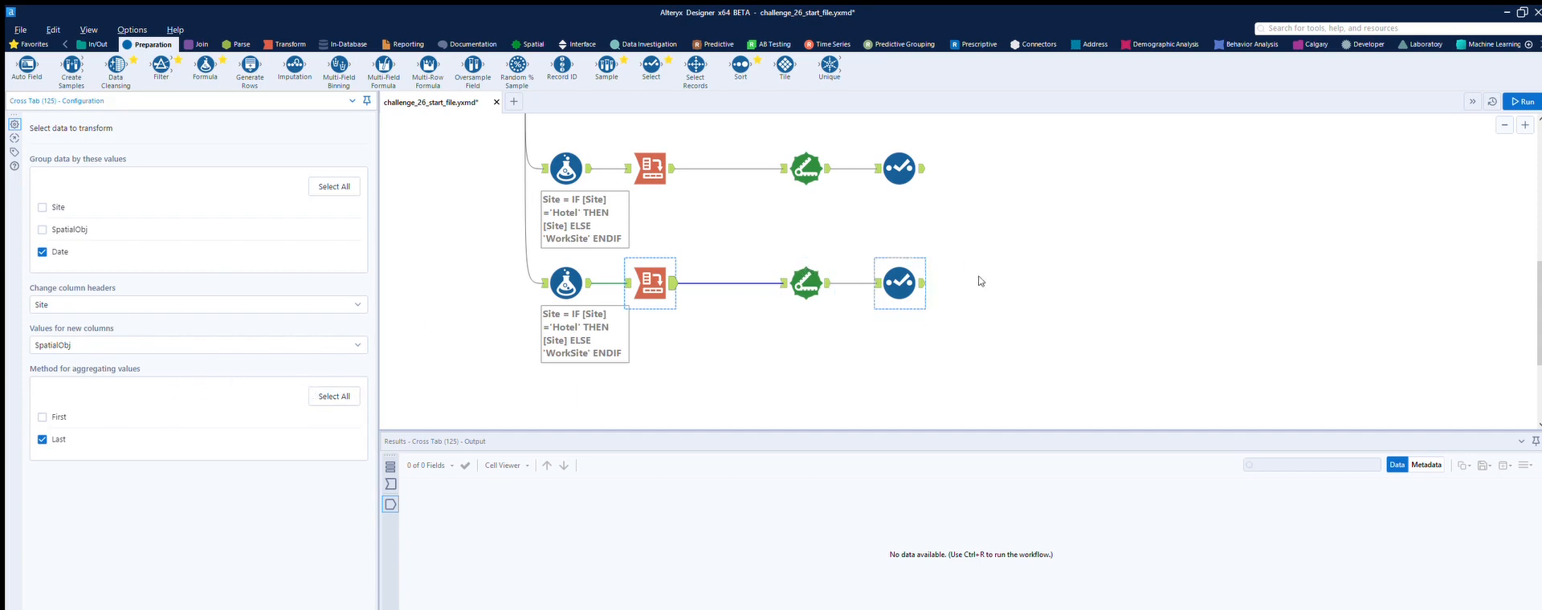
Rename DistanceMiles as Evening Distance in the second branch's Select tool, and run the workflow to check its output
{"action": "left_click", "coordinate": [899, 282]}
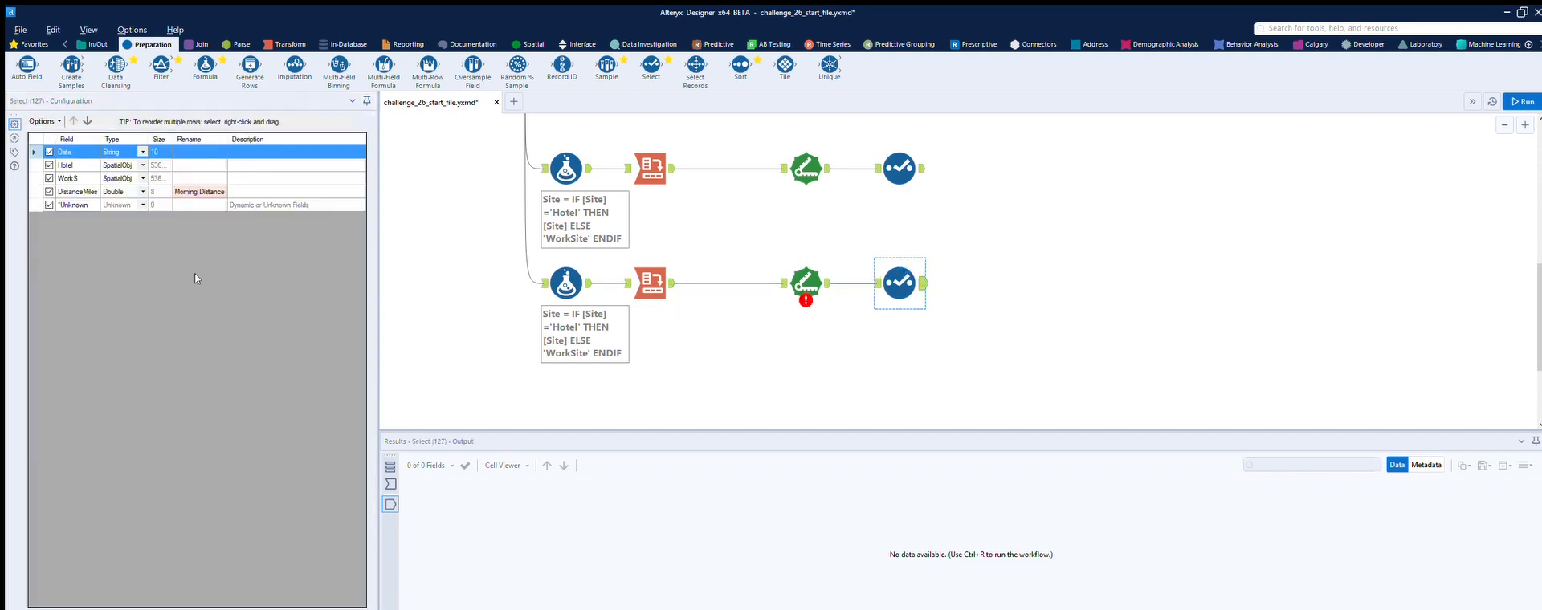
{"action": "left_click", "coordinate": [198, 191]}
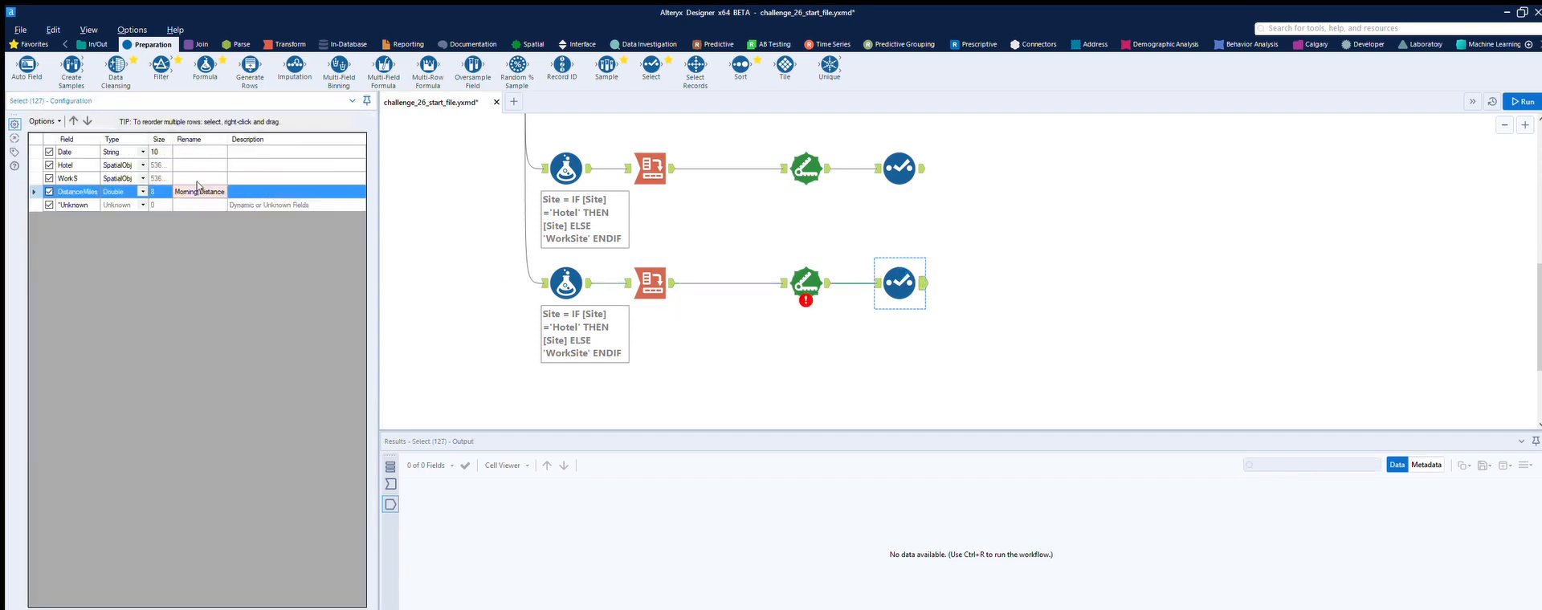
{"action": "left_click", "coordinate": [197, 190]}
{"action": "key", "text": "BackSpace"}
{"action": "key", "text": "BackSpace"}
{"action": "key", "text": "BackSpace"}
{"action": "key", "text": "BackSpace"}
{"action": "key", "text": "BackSpace"}
{"action": "key", "text": "BackSpace"}
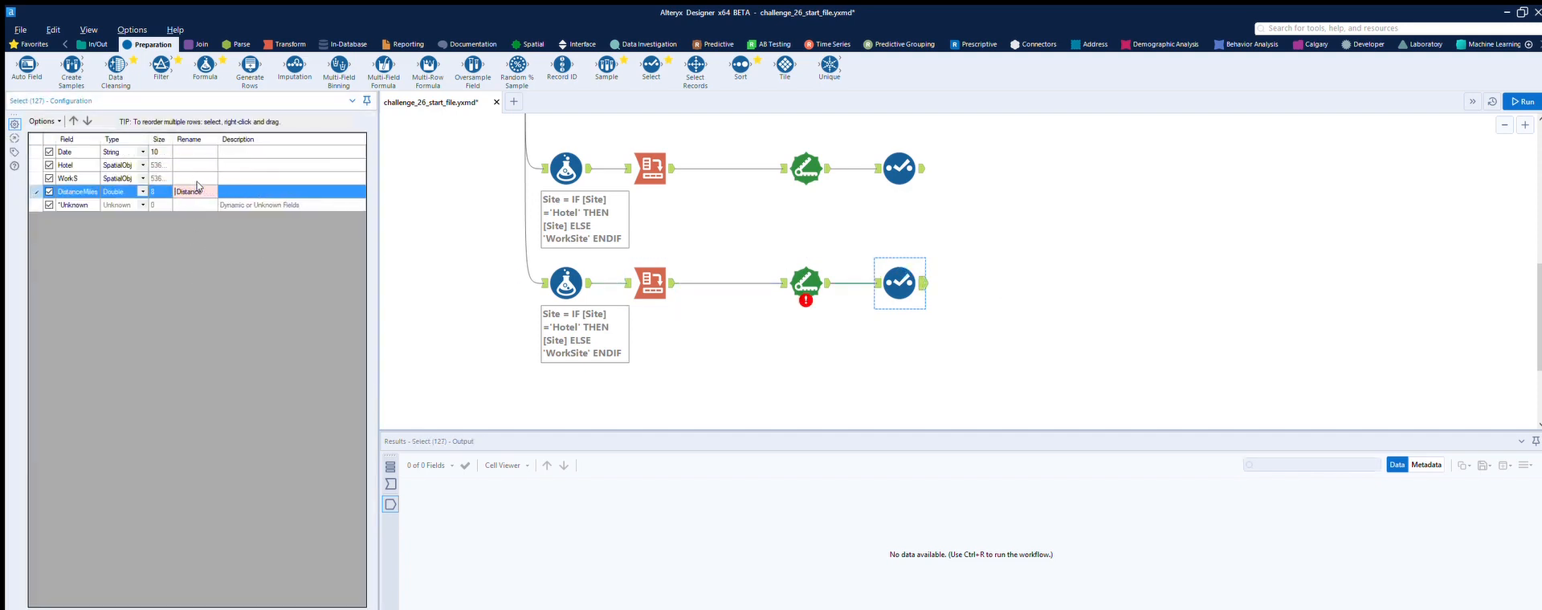
{"action": "type", "text": "Evening"}
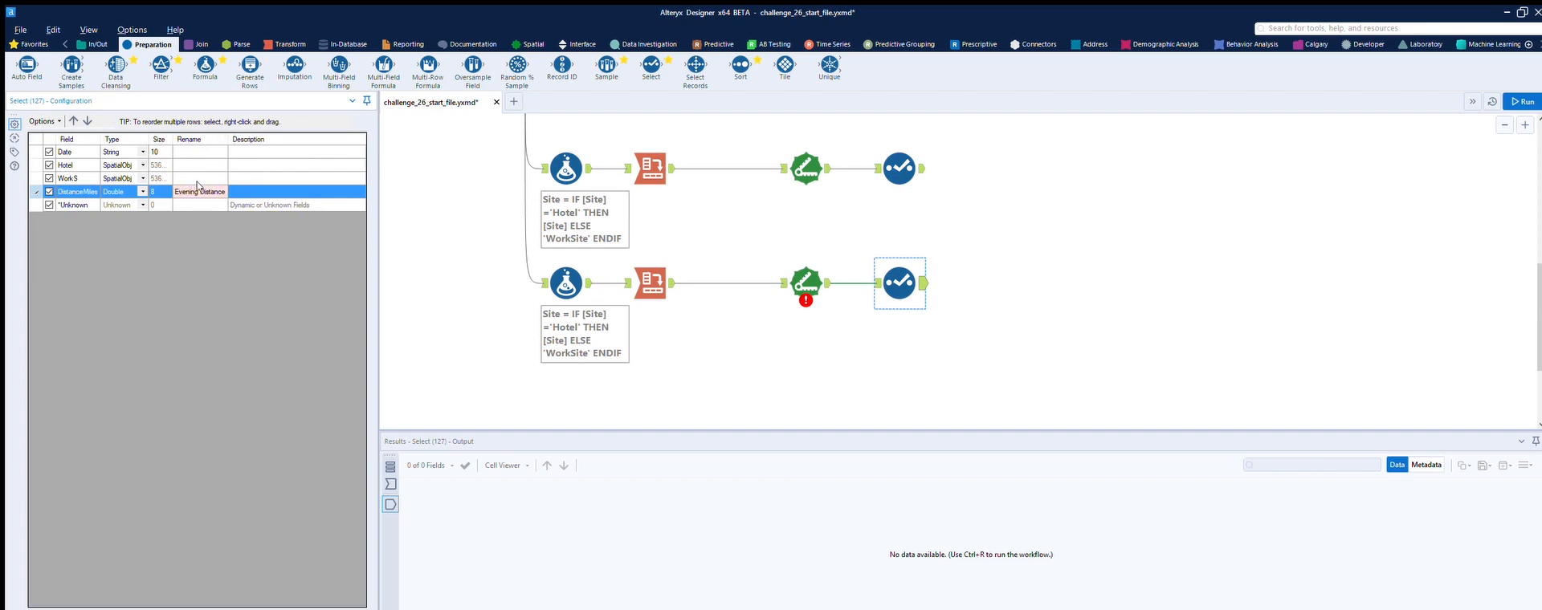
{"action": "key", "text": "ctrl+r"}
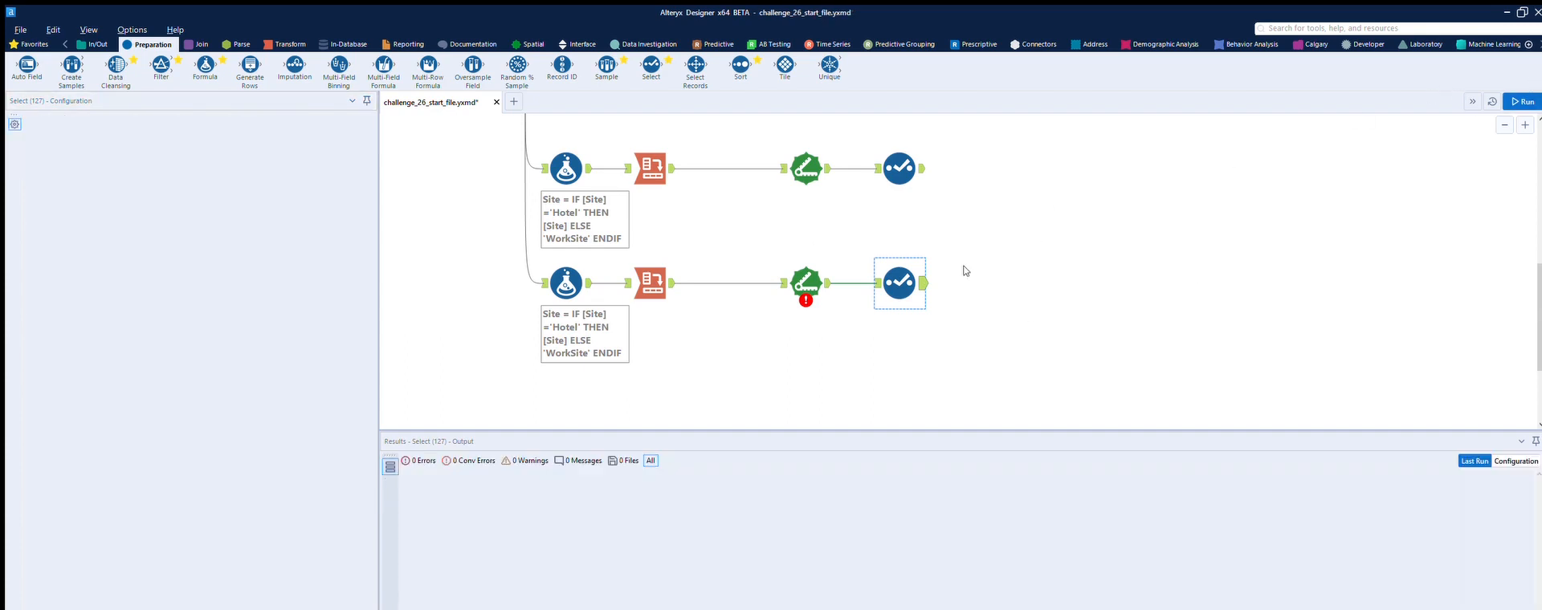
{"action": "left_click", "coordinate": [904, 277]}
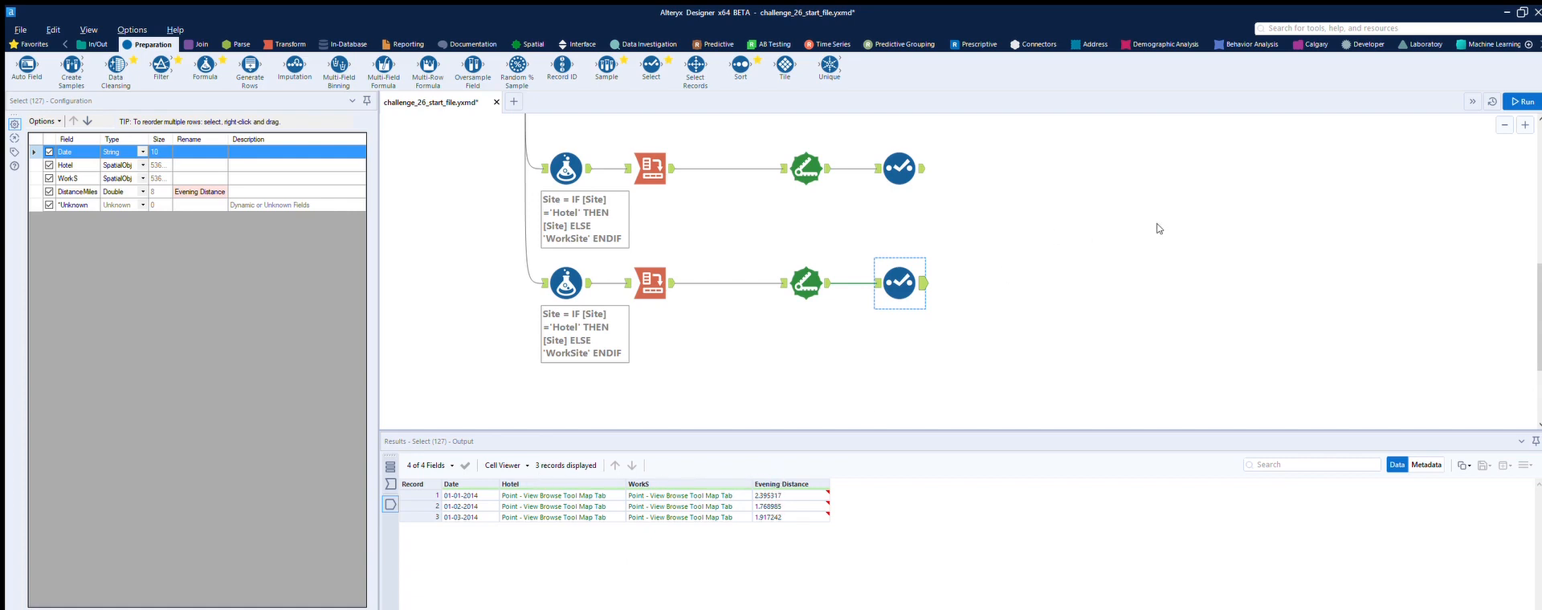
Add a Join tool fed by the morning and evening Select tools, and join the two branches on the Date field
{"action": "left_click", "coordinate": [198, 44]}
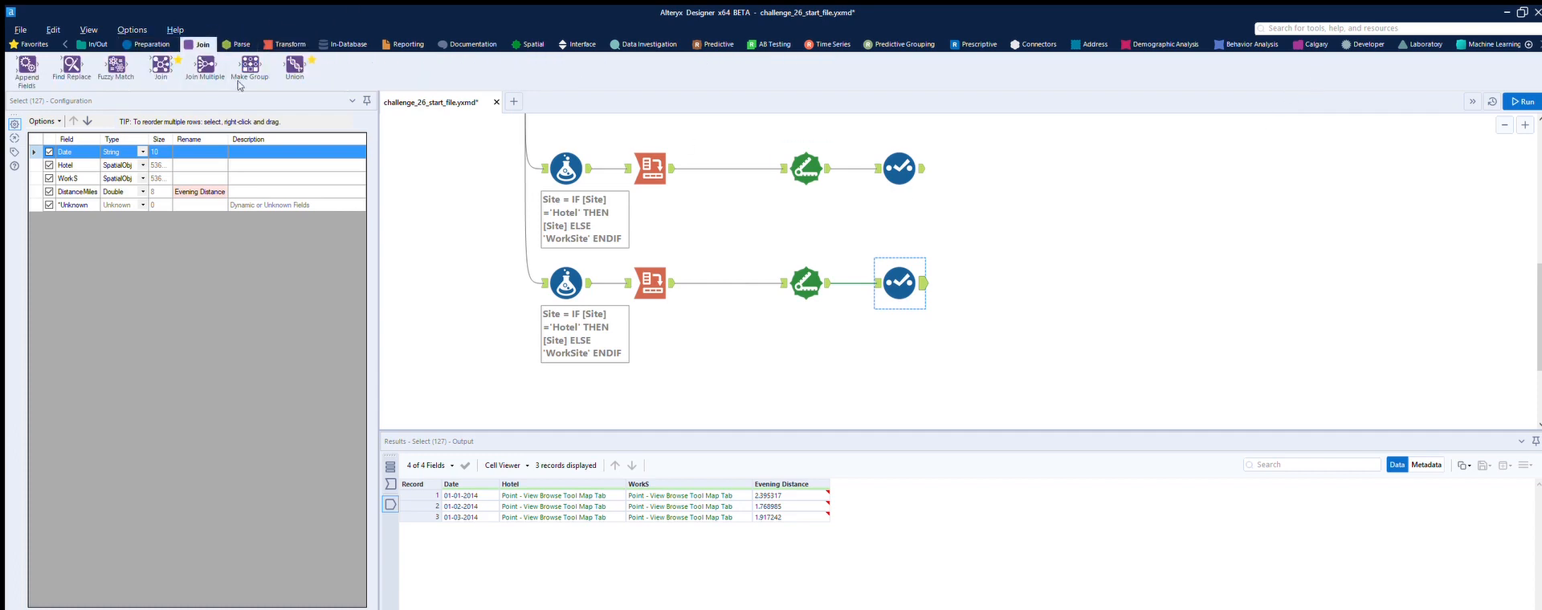
{"action": "left_click_drag", "start_coordinate": [161, 66], "coordinate": [1043, 181]}
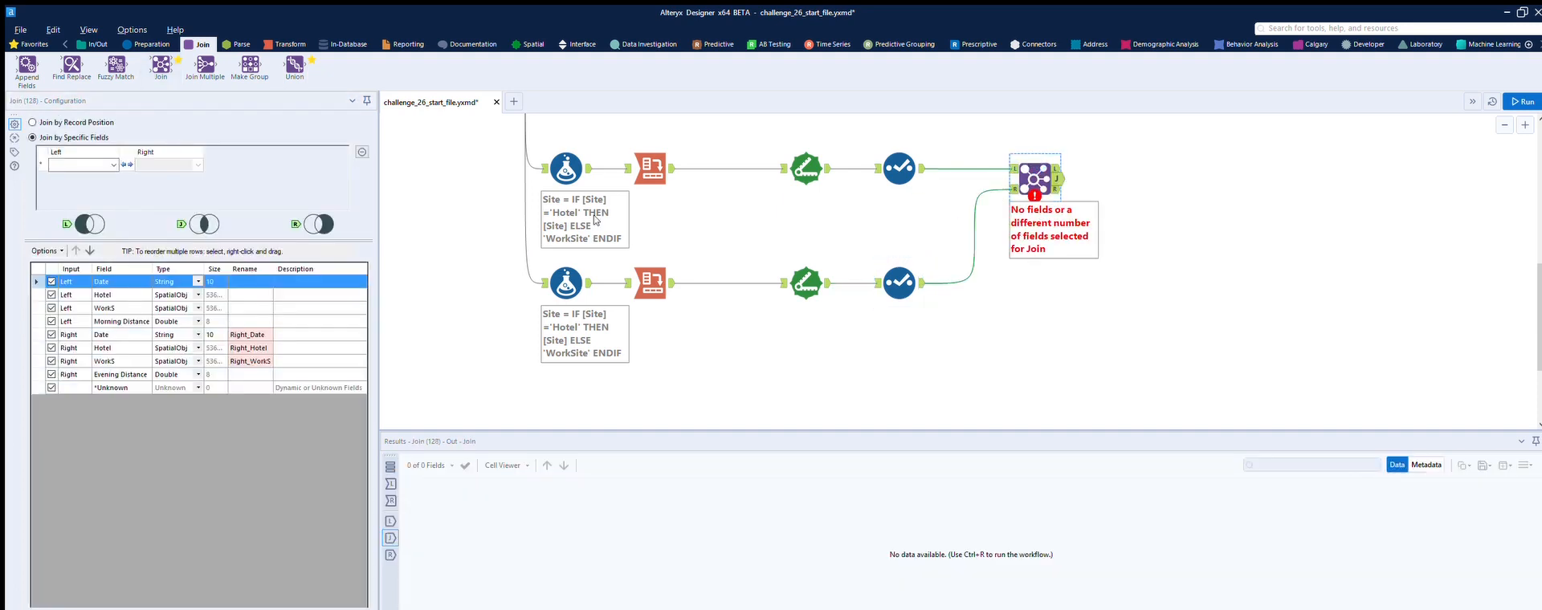
{"action": "left_click", "coordinate": [108, 151]}
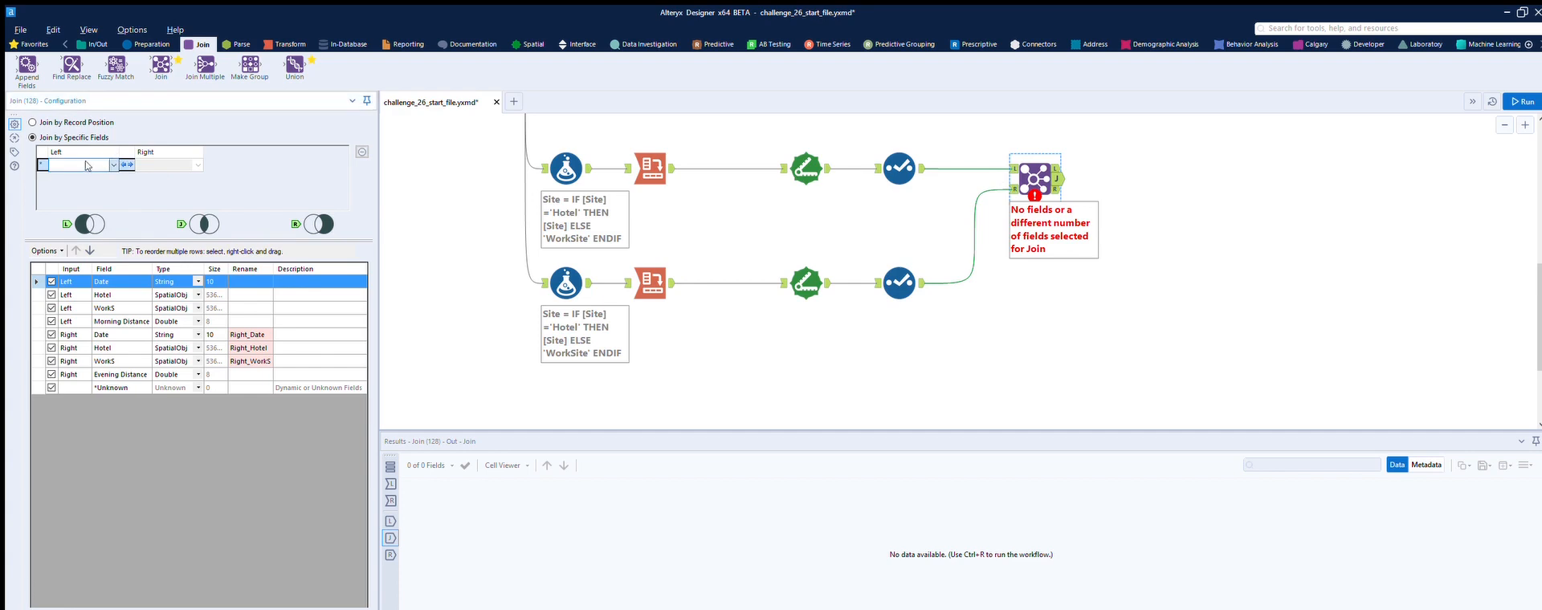
{"action": "left_click", "coordinate": [87, 166]}
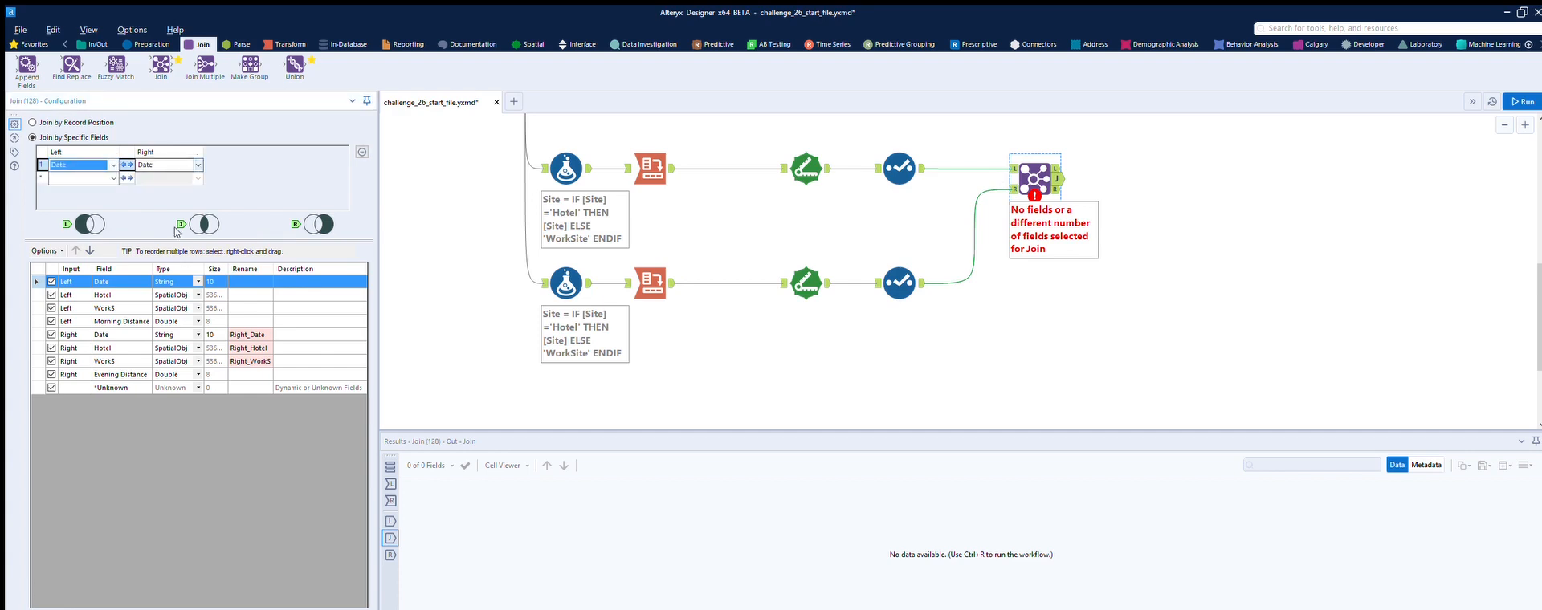
Exclude the left Hotel and WorkS fields and the right Date, Hotel and WorkS fields from the Join output
{"action": "left_click", "coordinate": [52, 334]}
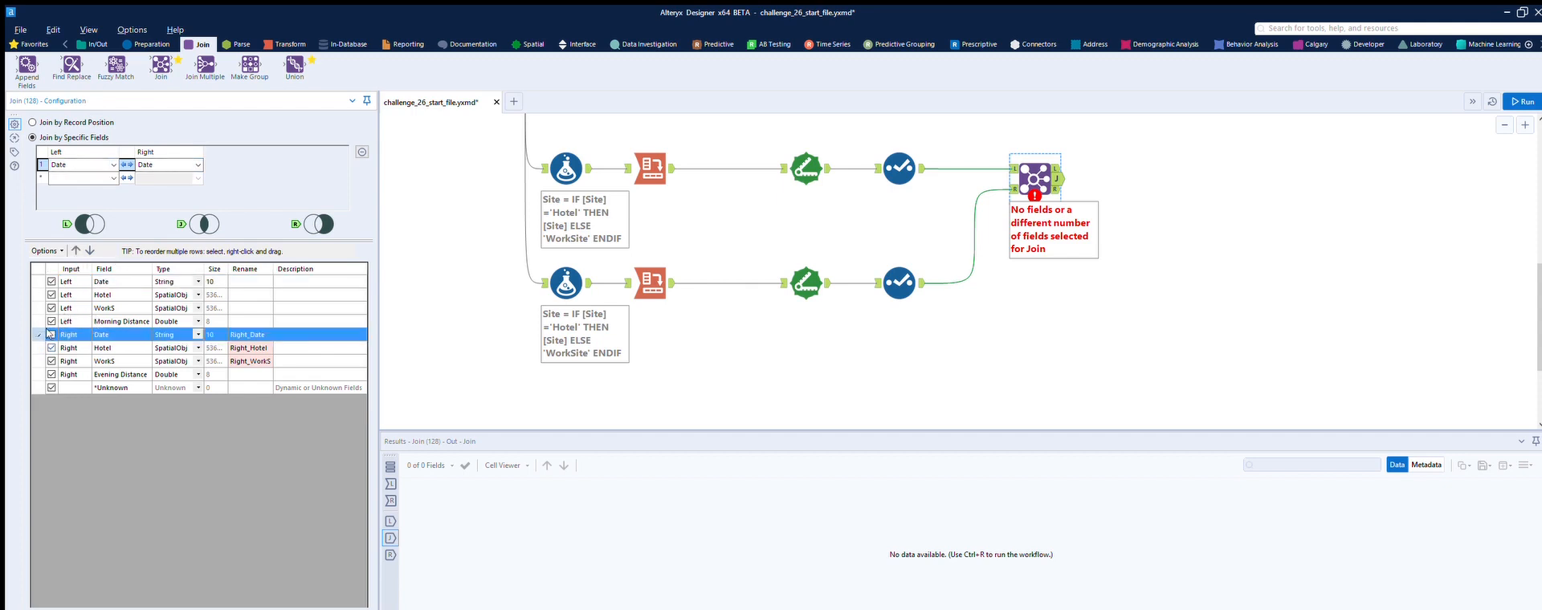
{"action": "left_click", "coordinate": [51, 294]}
{"action": "left_click", "coordinate": [50, 303]}
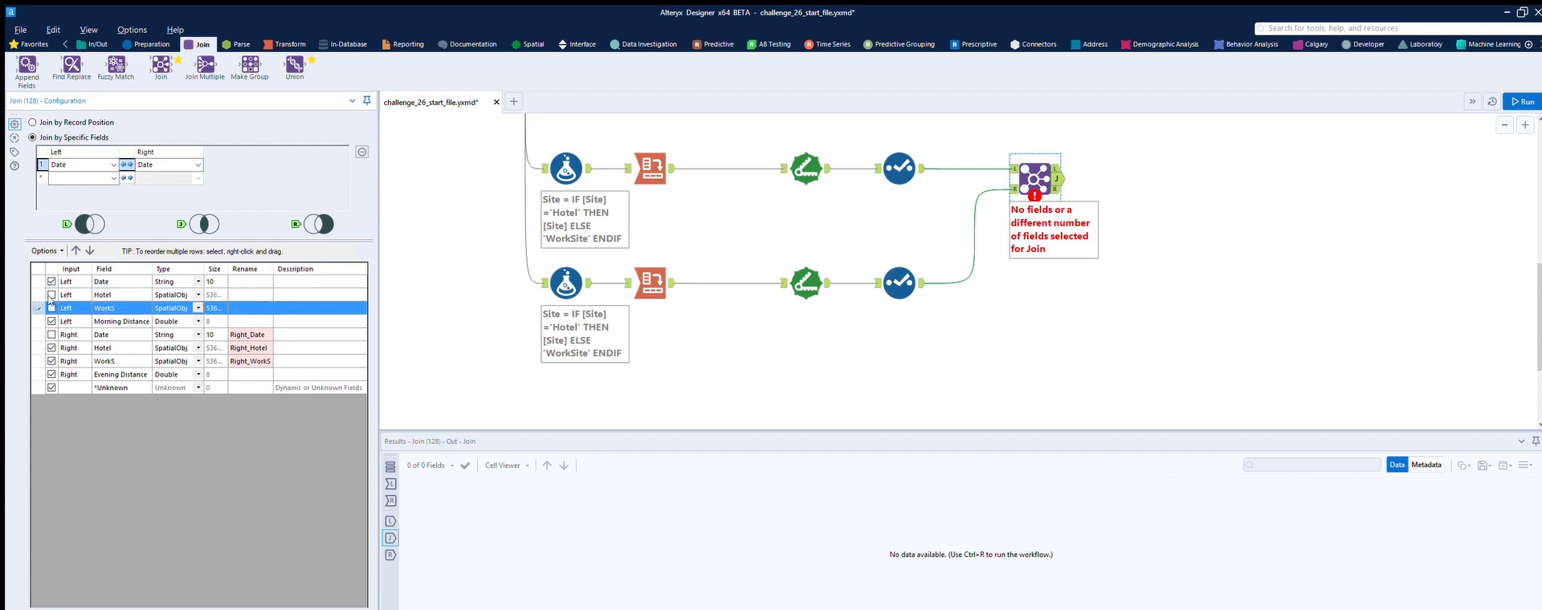
{"action": "left_click", "coordinate": [51, 334]}
{"action": "left_click", "coordinate": [52, 348]}
{"action": "left_click", "coordinate": [51, 361]}
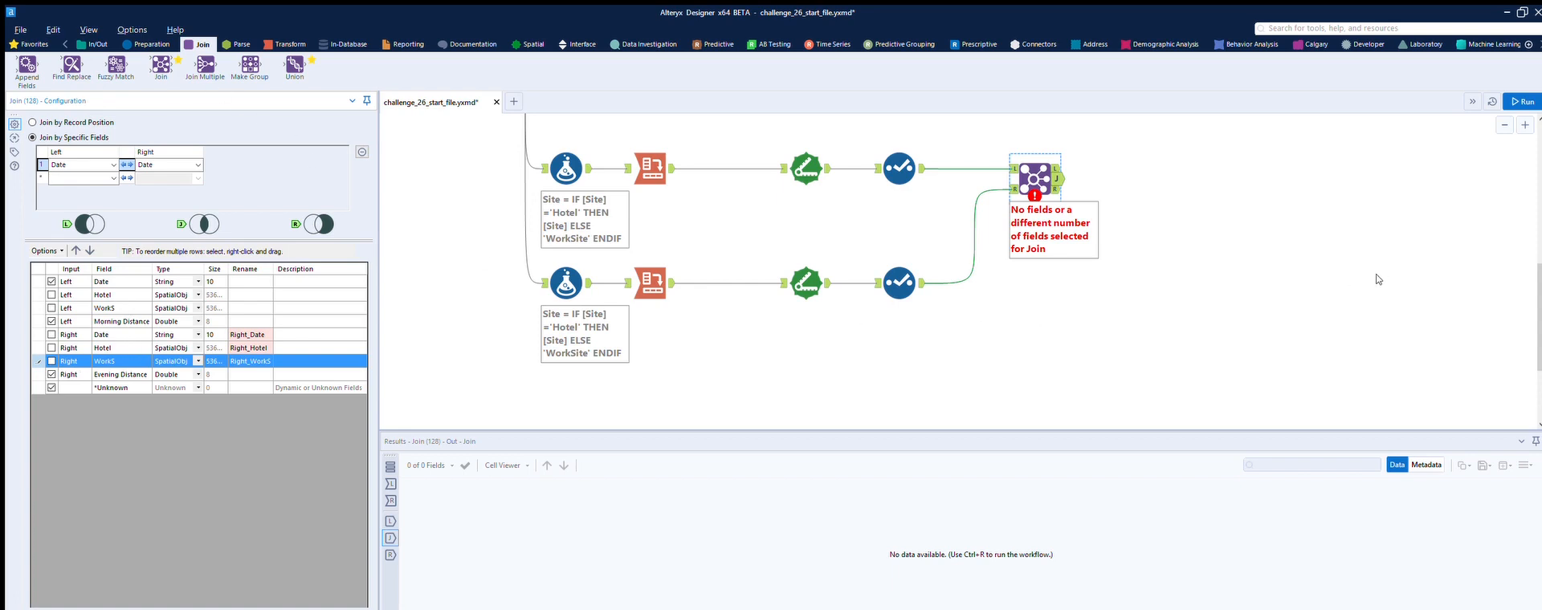
Check the expected straight-line output's column name, and add a Formula tool after the Join's matched output with a new column named Sum_DistanceMiles
{"action": "scroll", "coordinate": [1378, 280], "scroll_direction": "up", "scroll_amount": 3}
{"action": "left_click", "coordinate": [543, 399]}
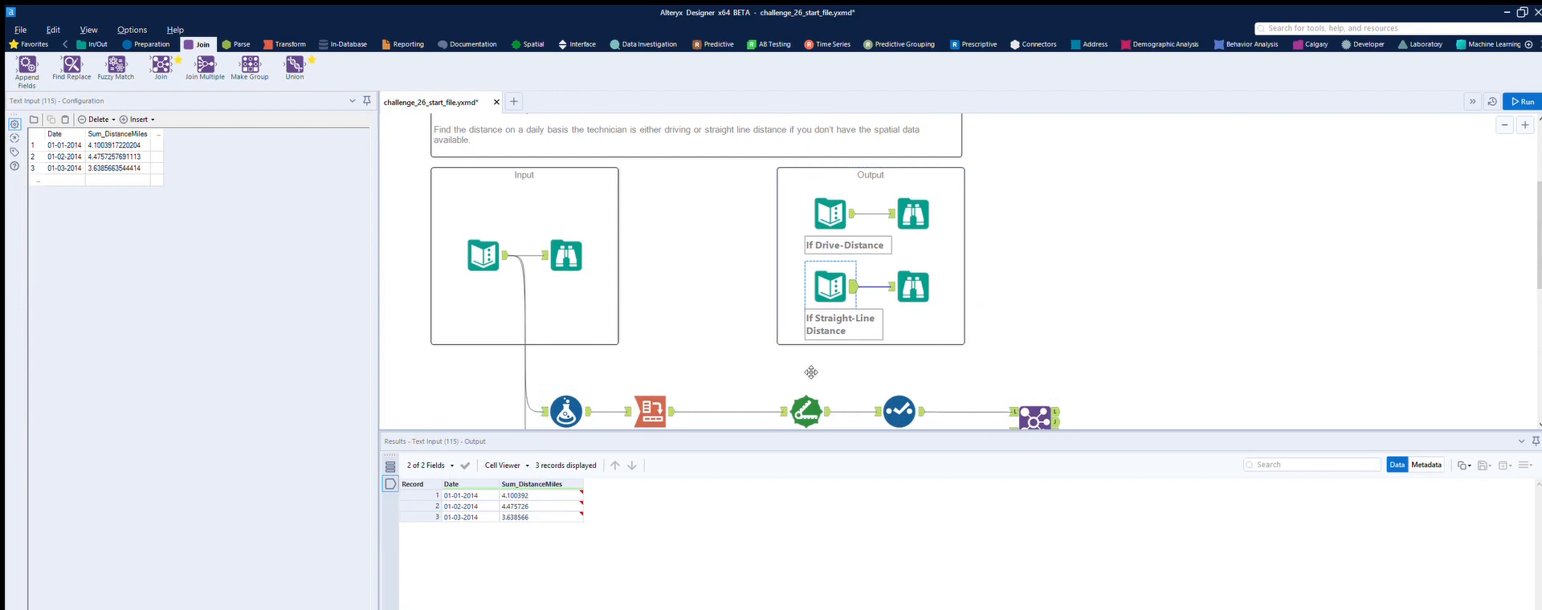
{"action": "scroll", "coordinate": [1204, 241], "scroll_direction": "down", "scroll_amount": 3}
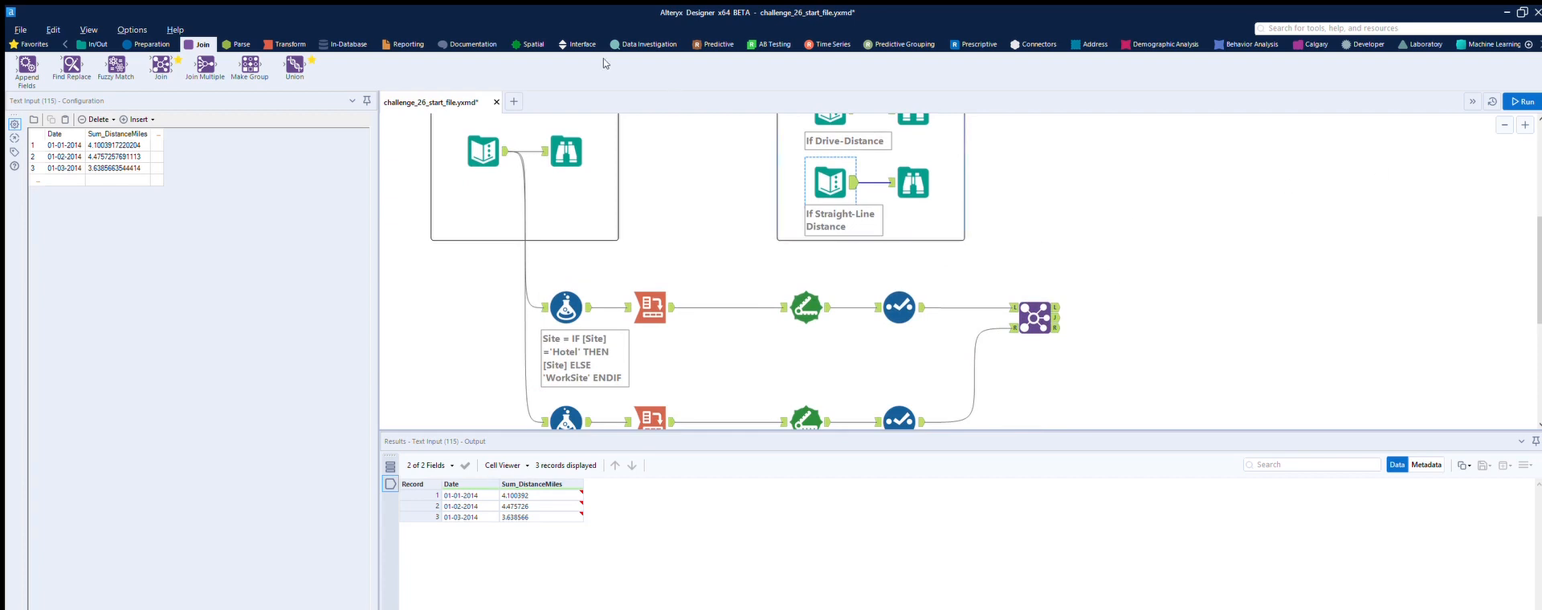
{"action": "left_click", "coordinate": [147, 44]}
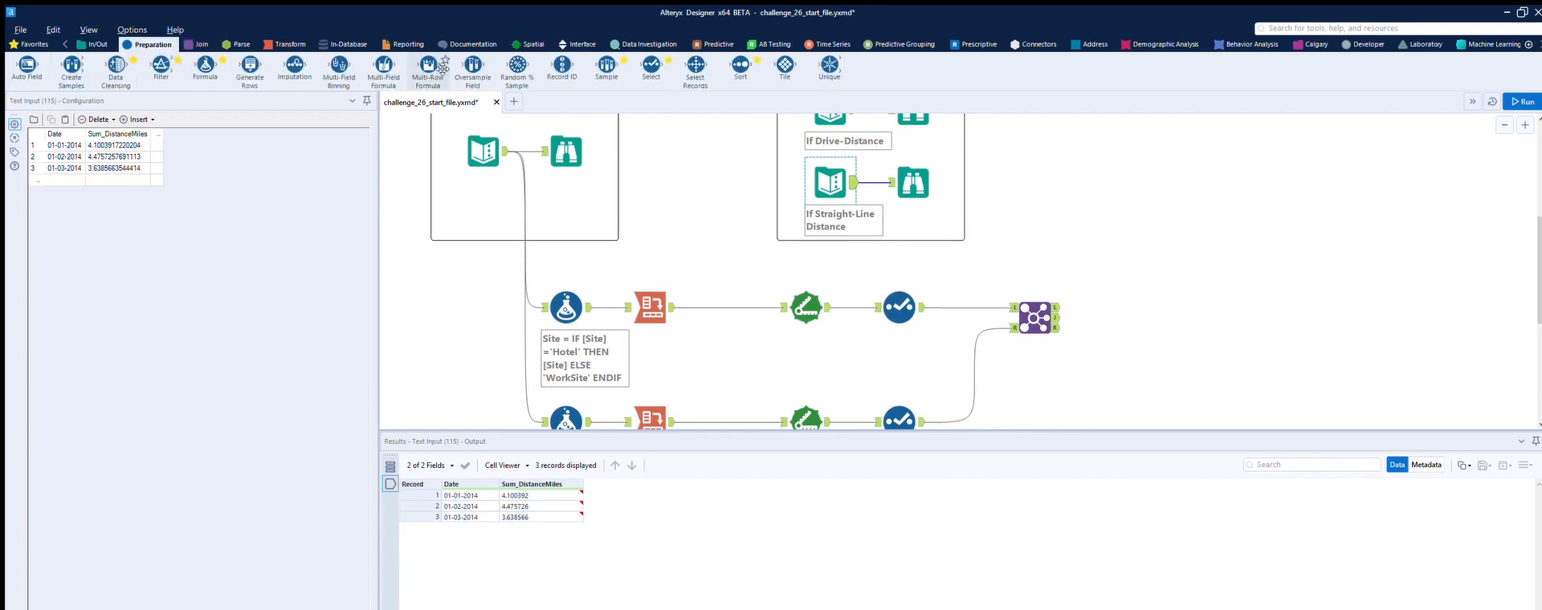
{"action": "left_click_drag", "start_coordinate": [204, 66], "coordinate": [1186, 321]}
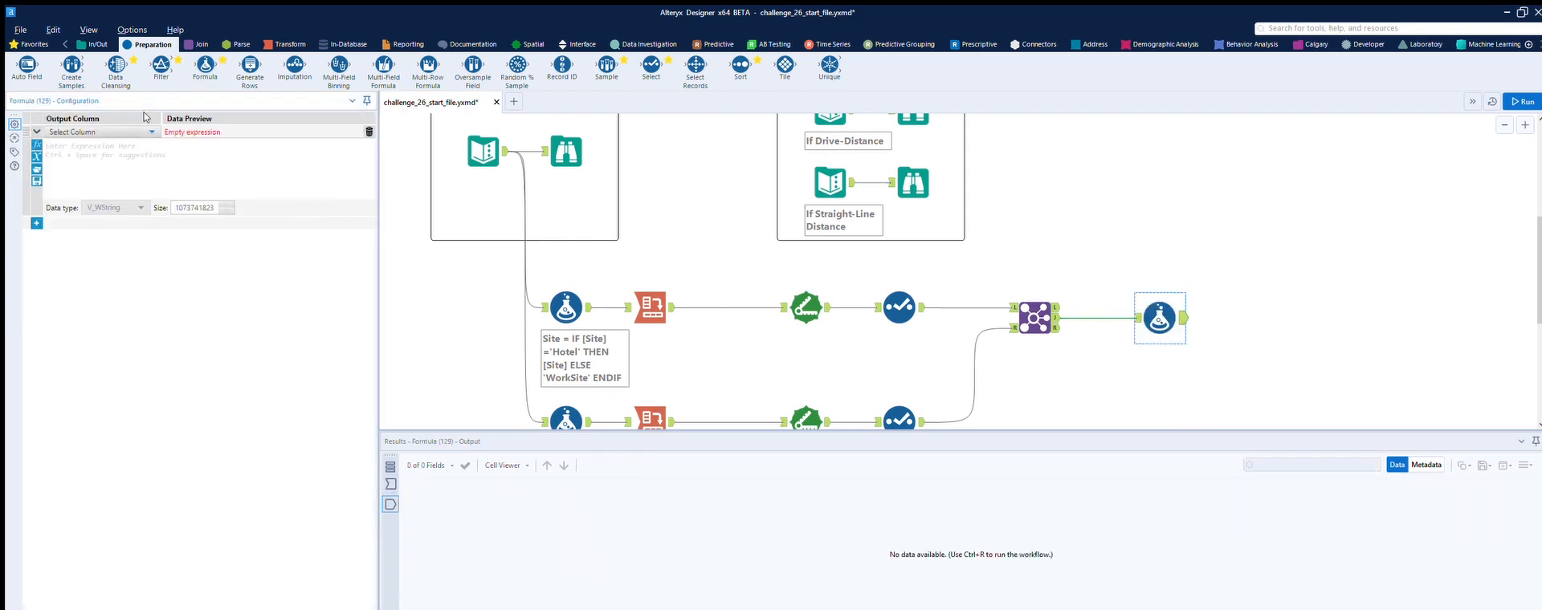
{"action": "left_click", "coordinate": [133, 131]}
{"action": "left_click", "coordinate": [106, 129]}
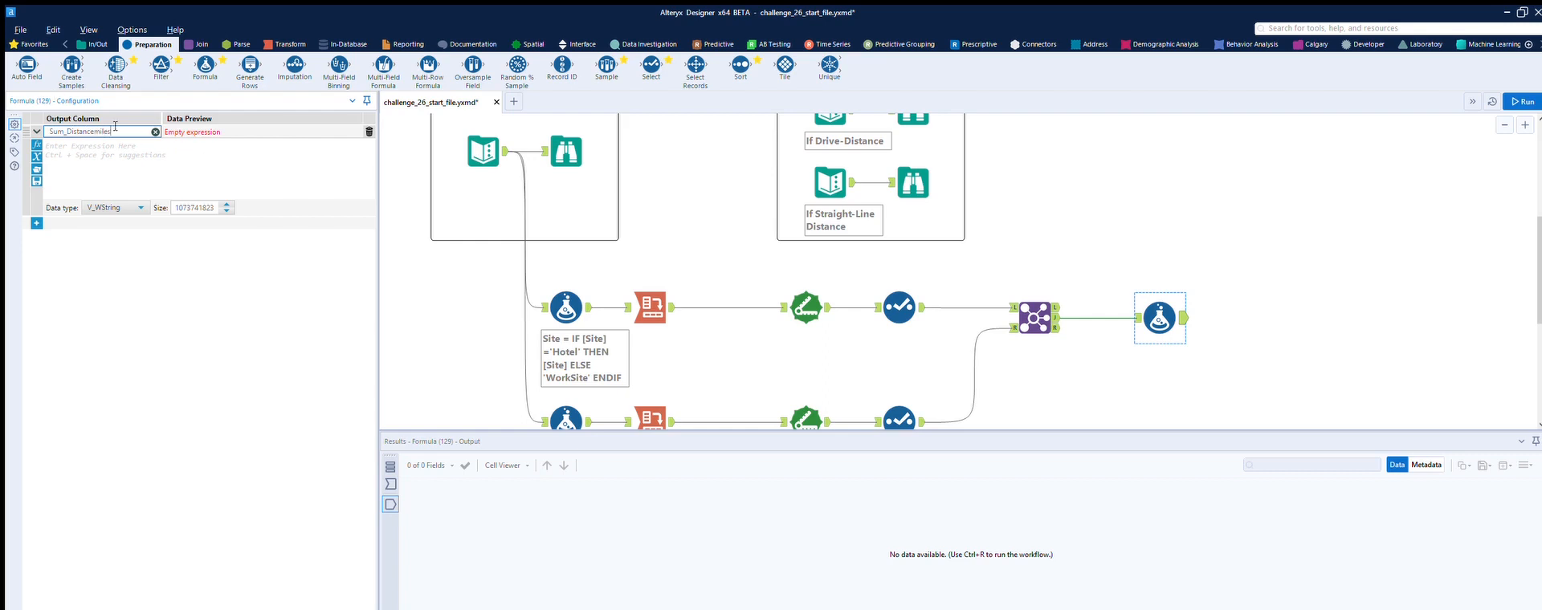
{"action": "double_click", "coordinate": [107, 131]}
{"action": "left_click", "coordinate": [111, 131]}
Set Sum_DistanceMiles to the Double data type and define it as [Morning Distance]+[Evening Distance]
{"action": "left_click", "coordinate": [140, 207]}
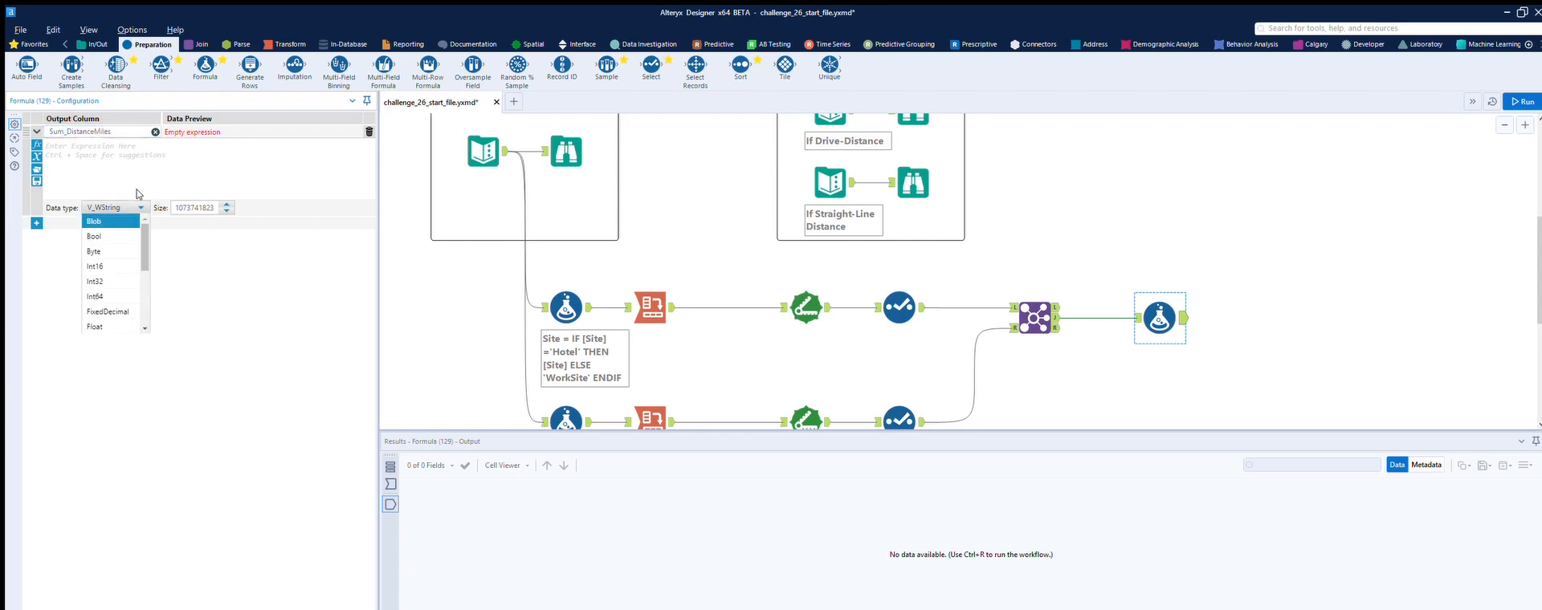
{"action": "left_click_drag", "start_coordinate": [143, 234], "coordinate": [144, 258]}
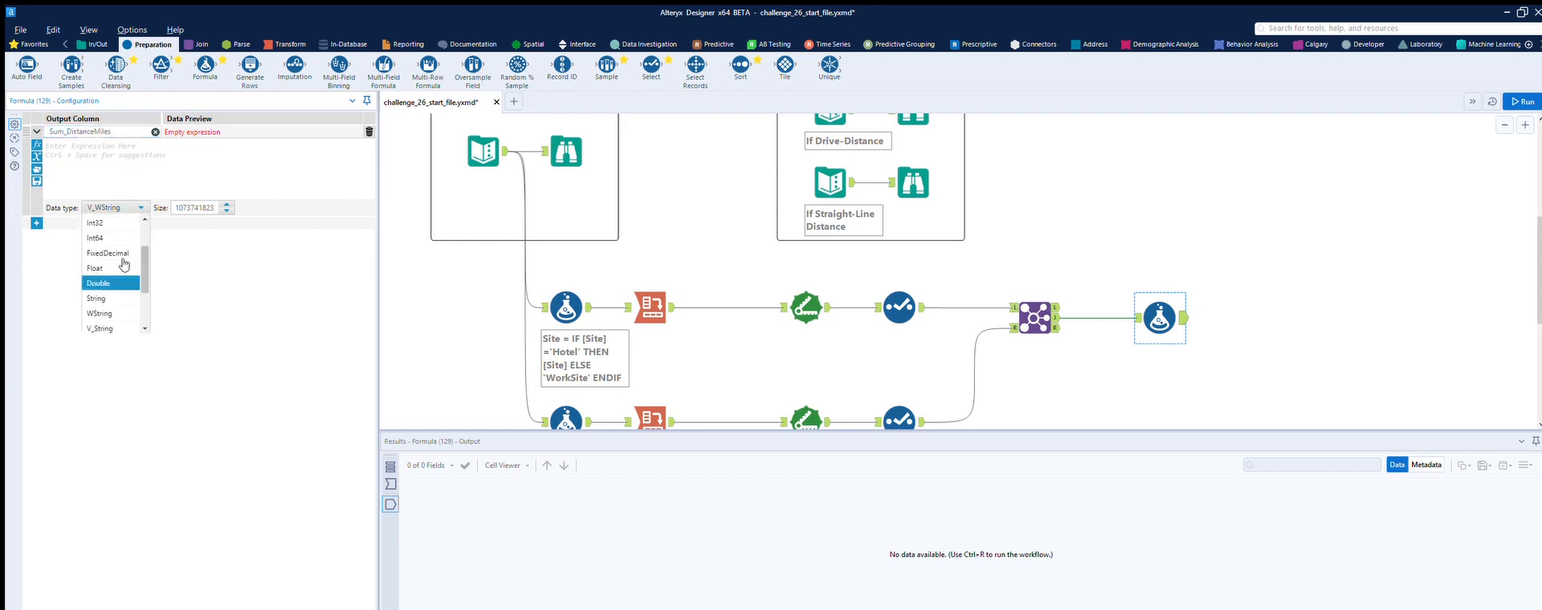
{"action": "left_click", "coordinate": [122, 279]}
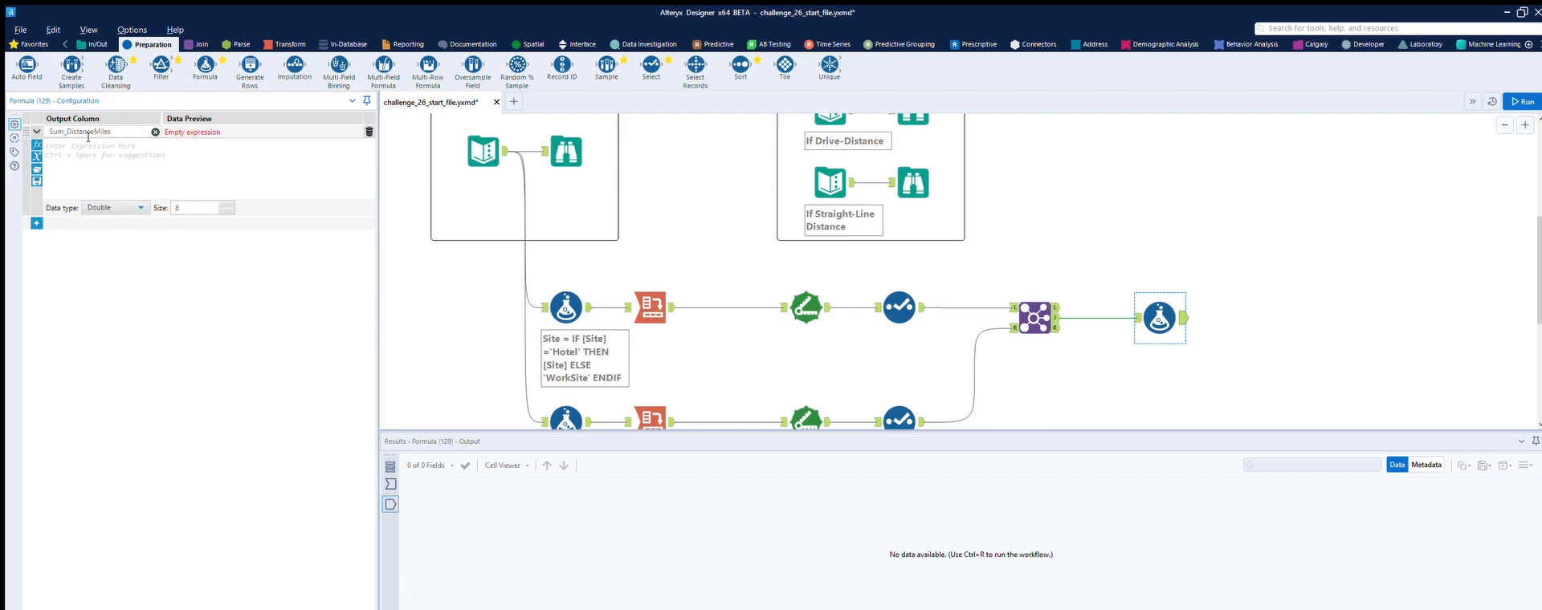
{"action": "type", "text": "[Morning Distance]"}
{"action": "key", "text": "Return"}
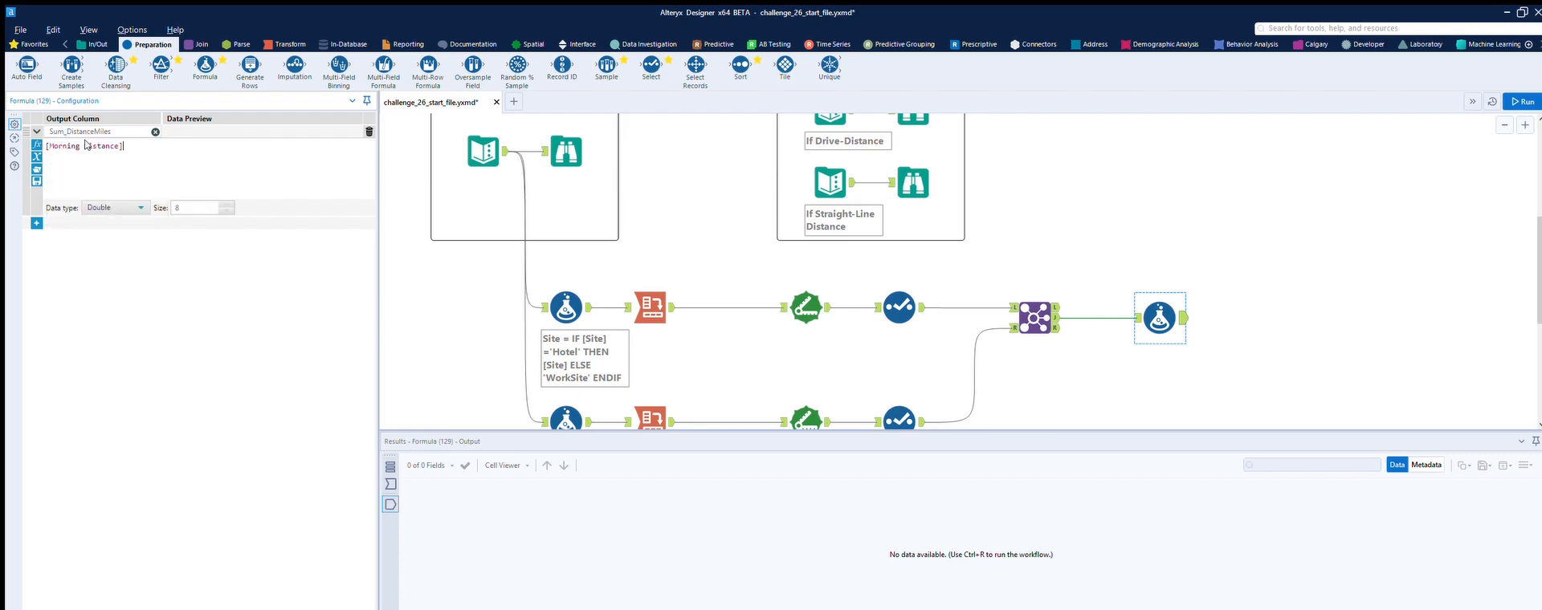
{"action": "type", "text": "+["}
{"action": "key", "text": "Down"}
{"action": "key", "text": "Down"}
{"action": "key", "text": "Return"}
{"action": "left_click", "coordinate": [1105, 355]}
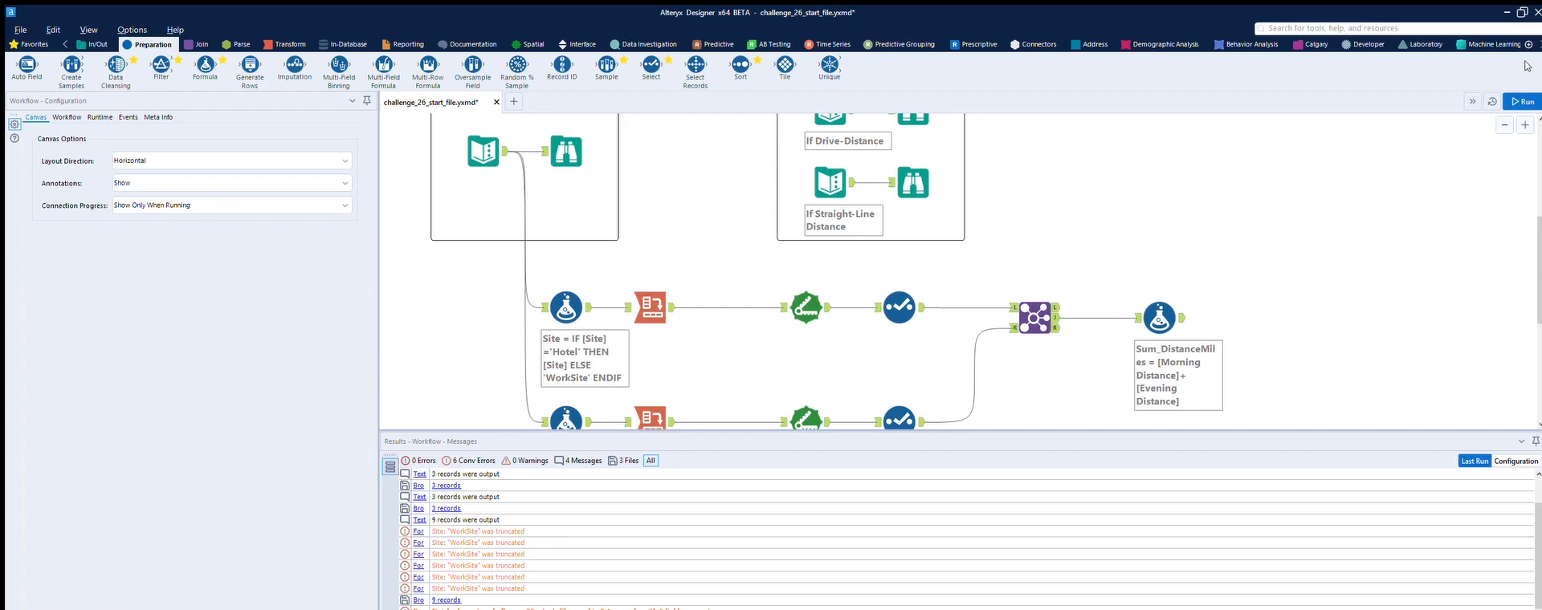
Run the workflow and compare the new Formula tool's output with the expected straight-line distances
{"action": "left_click", "coordinate": [1522, 102]}
{"action": "left_click", "coordinate": [1181, 309]}
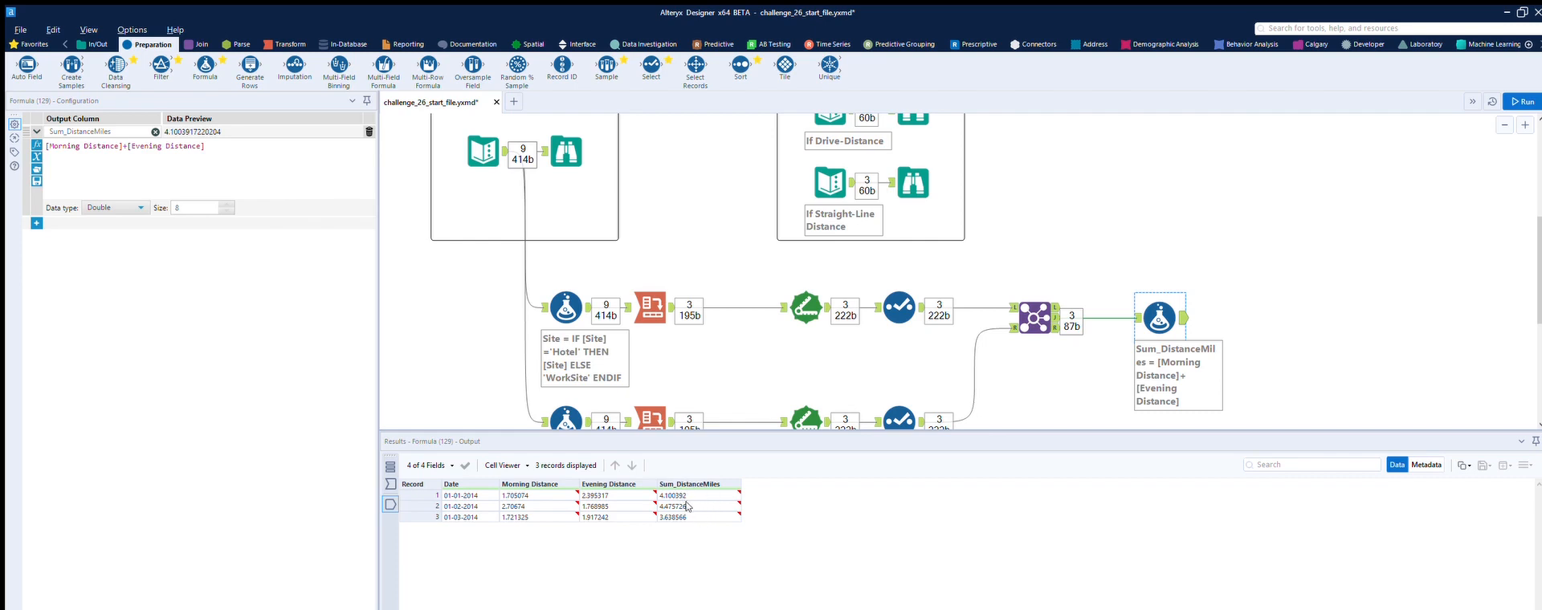
{"action": "left_click", "coordinate": [849, 170]}
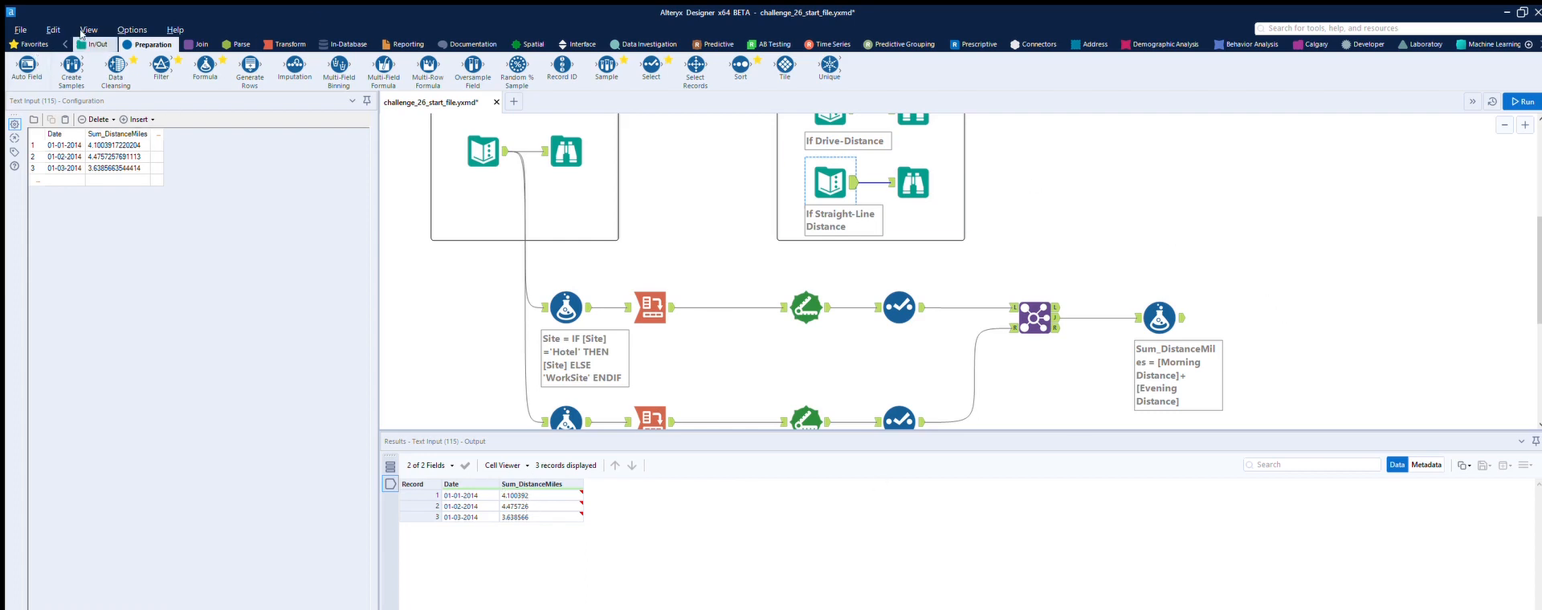
Add a Select tool after the Sum_DistanceMiles formula and exclude the Morning Distance and Evening Distance fields
{"action": "left_click_drag", "start_coordinate": [651, 65], "coordinate": [1243, 318]}
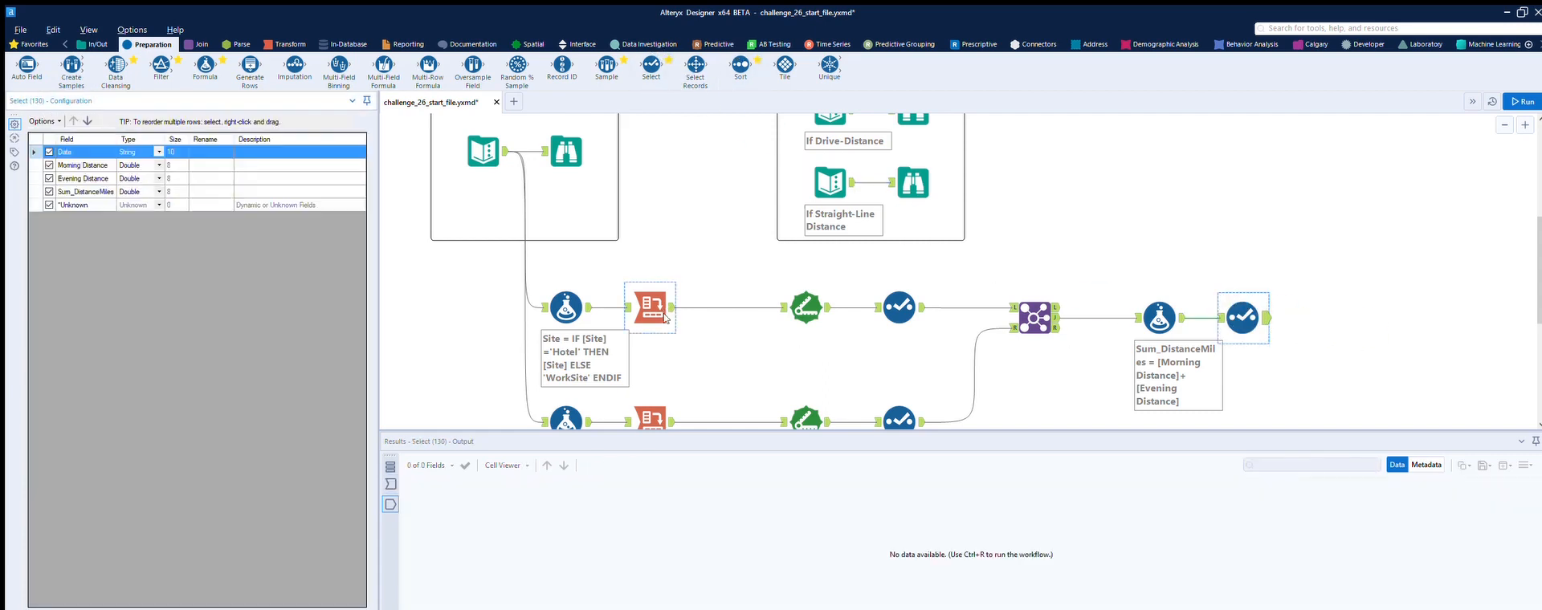
{"action": "left_click", "coordinate": [48, 166]}
{"action": "left_click", "coordinate": [48, 179]}
{"action": "left_click", "coordinate": [48, 165]}
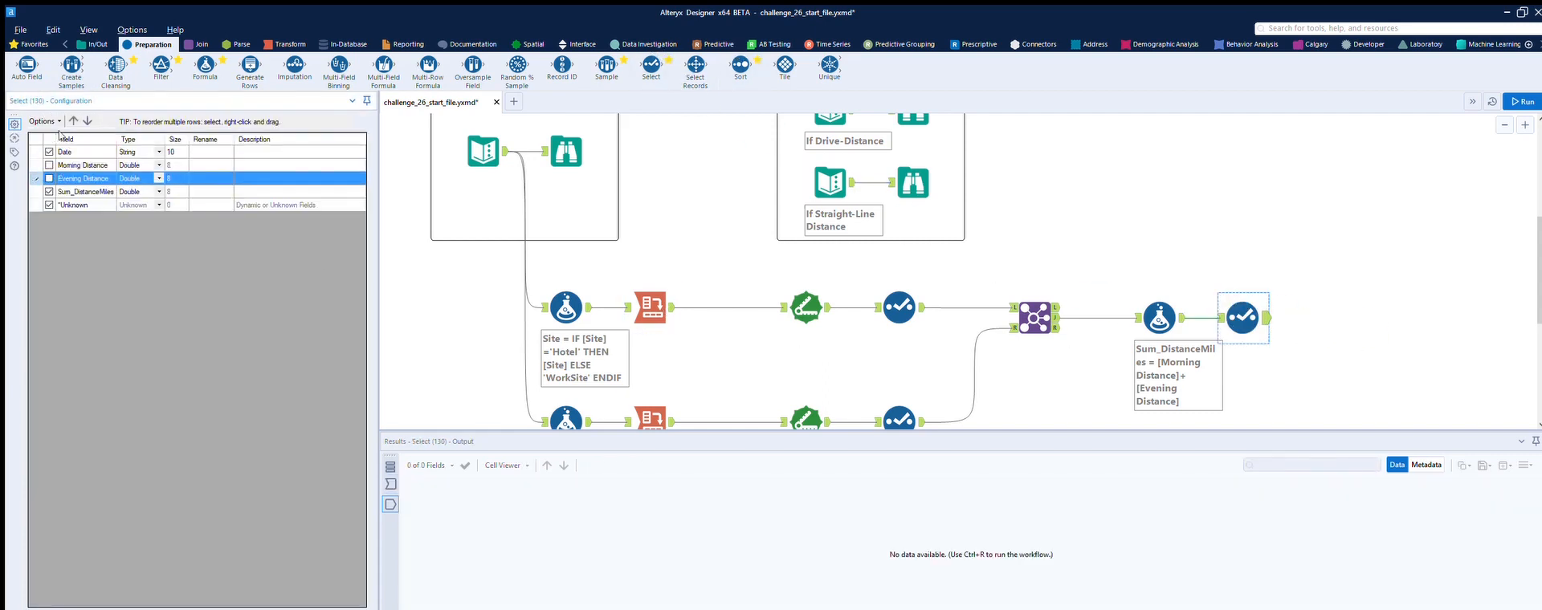
Add a Browse tool after the final Select tool and run the workflow
{"action": "left_click", "coordinate": [32, 44]}
{"action": "left_click_drag", "start_coordinate": [27, 66], "coordinate": [1347, 320]}
{"action": "key", "text": "ctrl+r"}
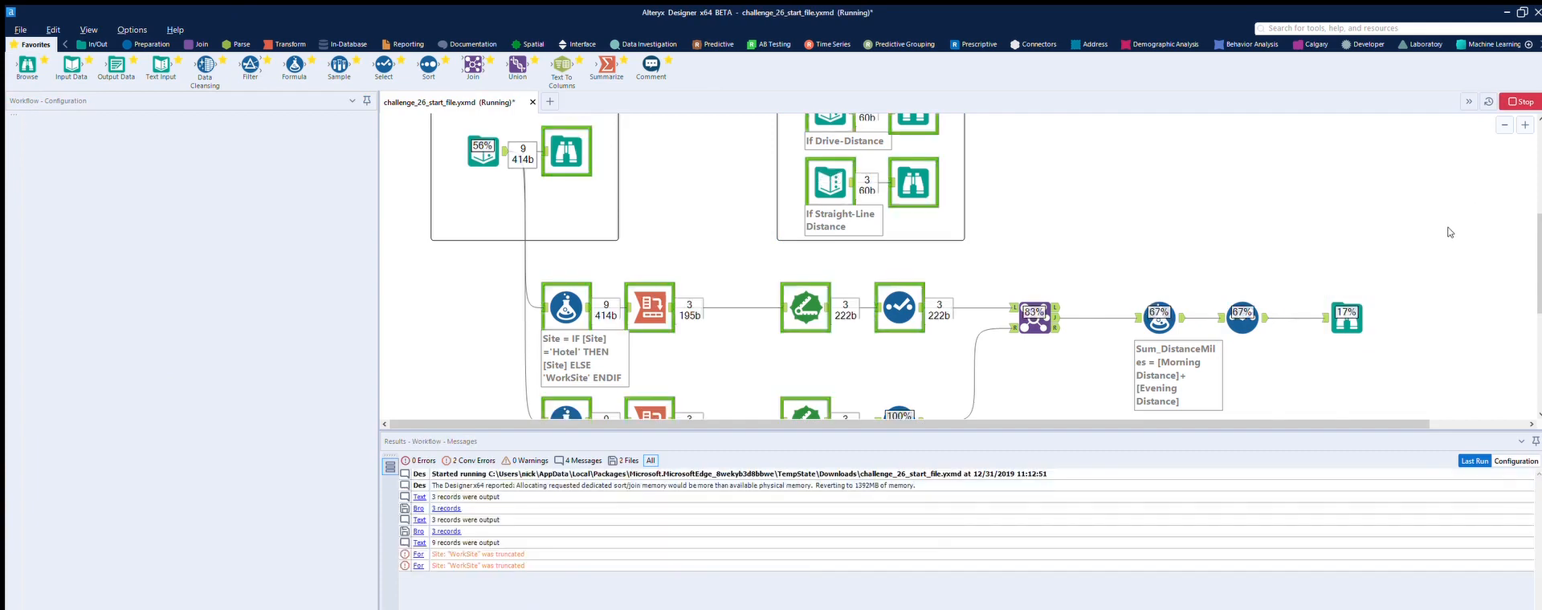
Compare the final Browse tool's results with those of the expected straight-line distance Browse tool
{"action": "left_click", "coordinate": [1356, 303]}
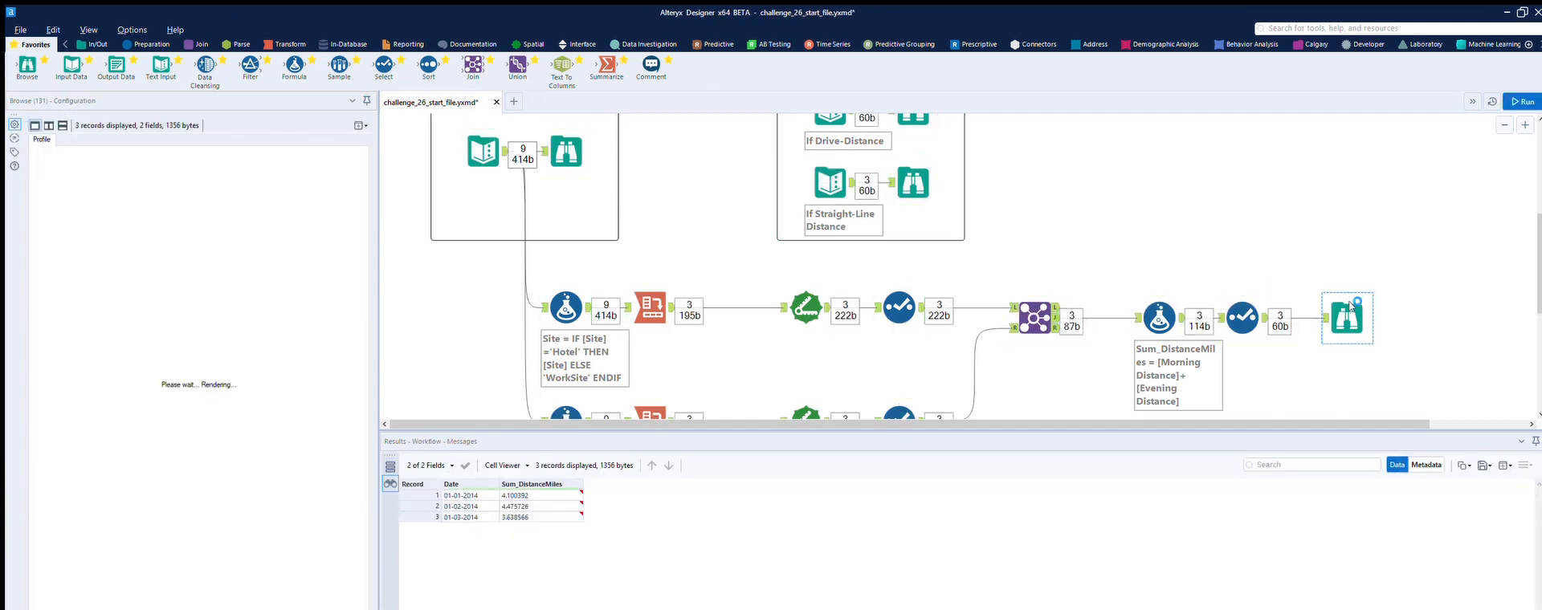
{"action": "left_click", "coordinate": [924, 165]}
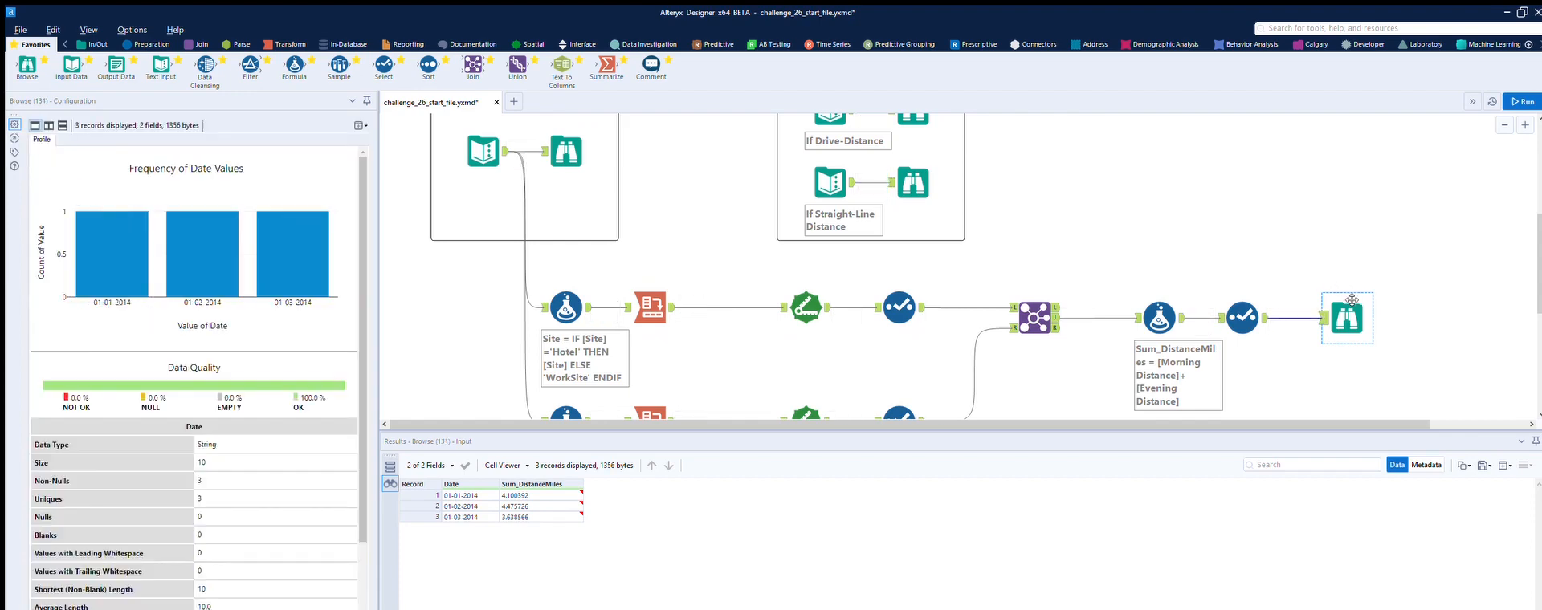
{"action": "left_click", "coordinate": [919, 176]}
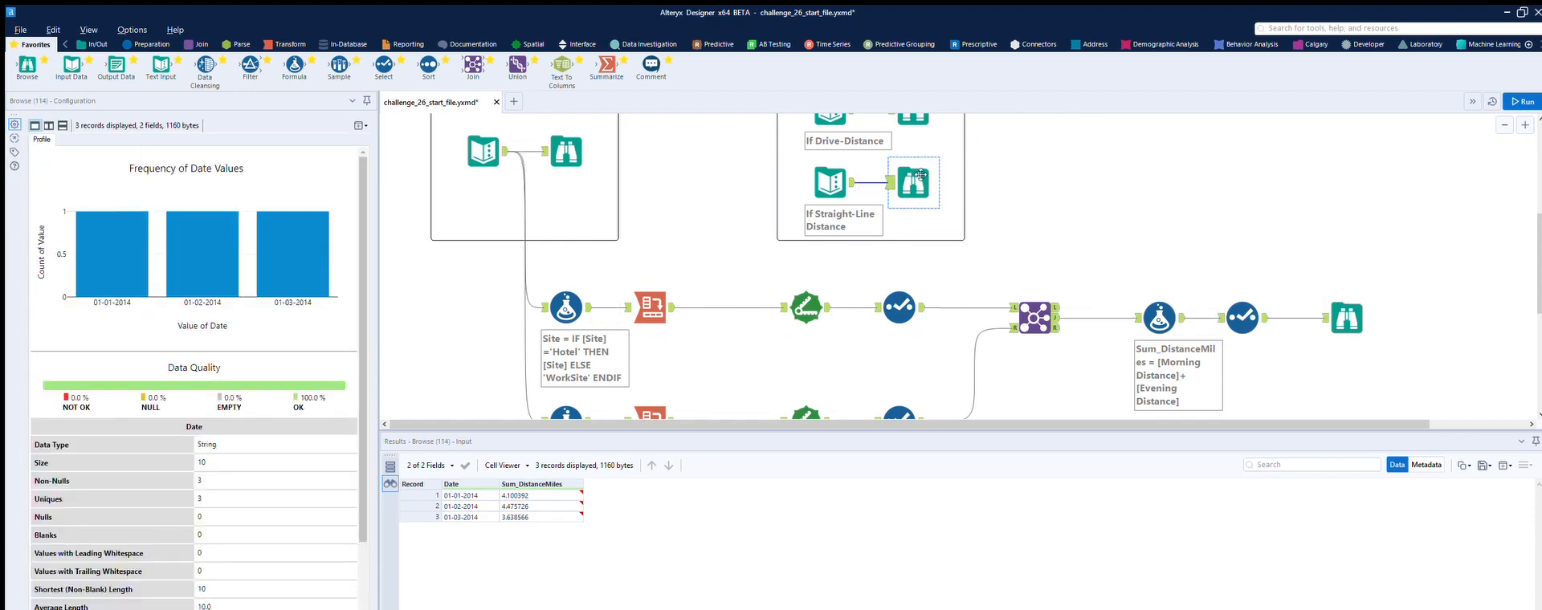
{"action": "left_click", "coordinate": [1358, 309]}
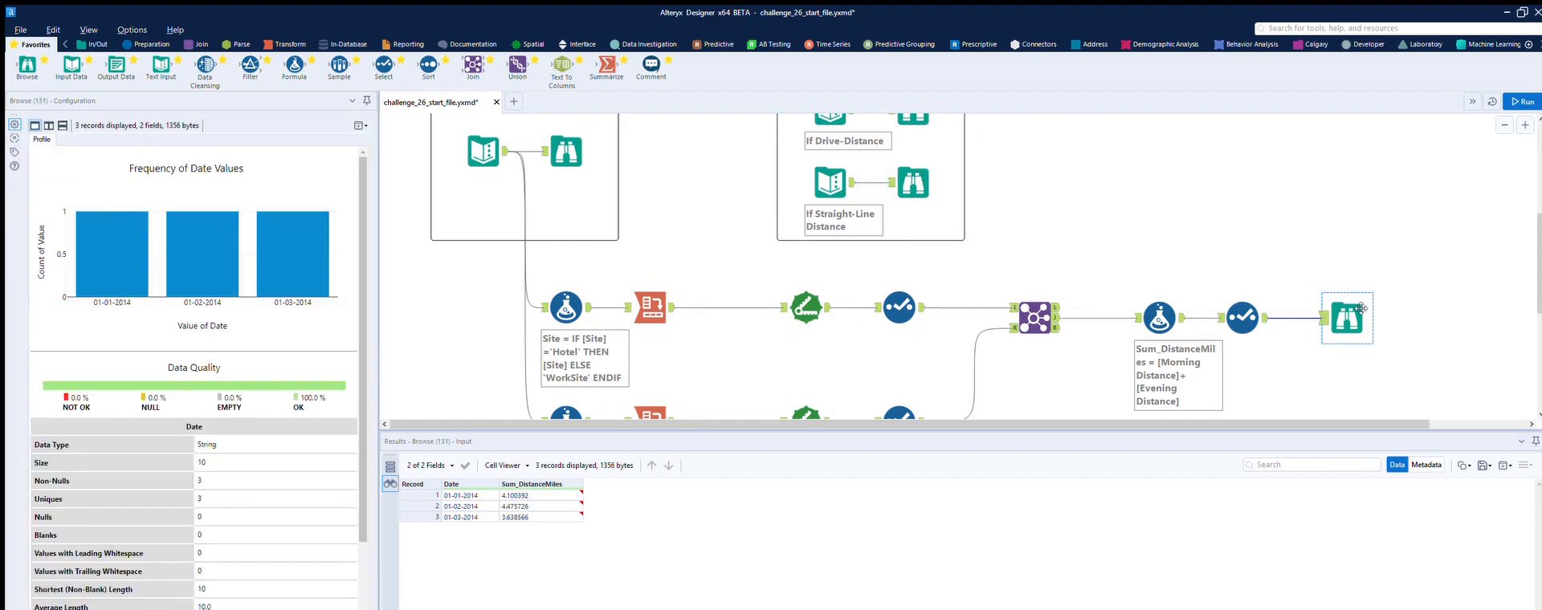